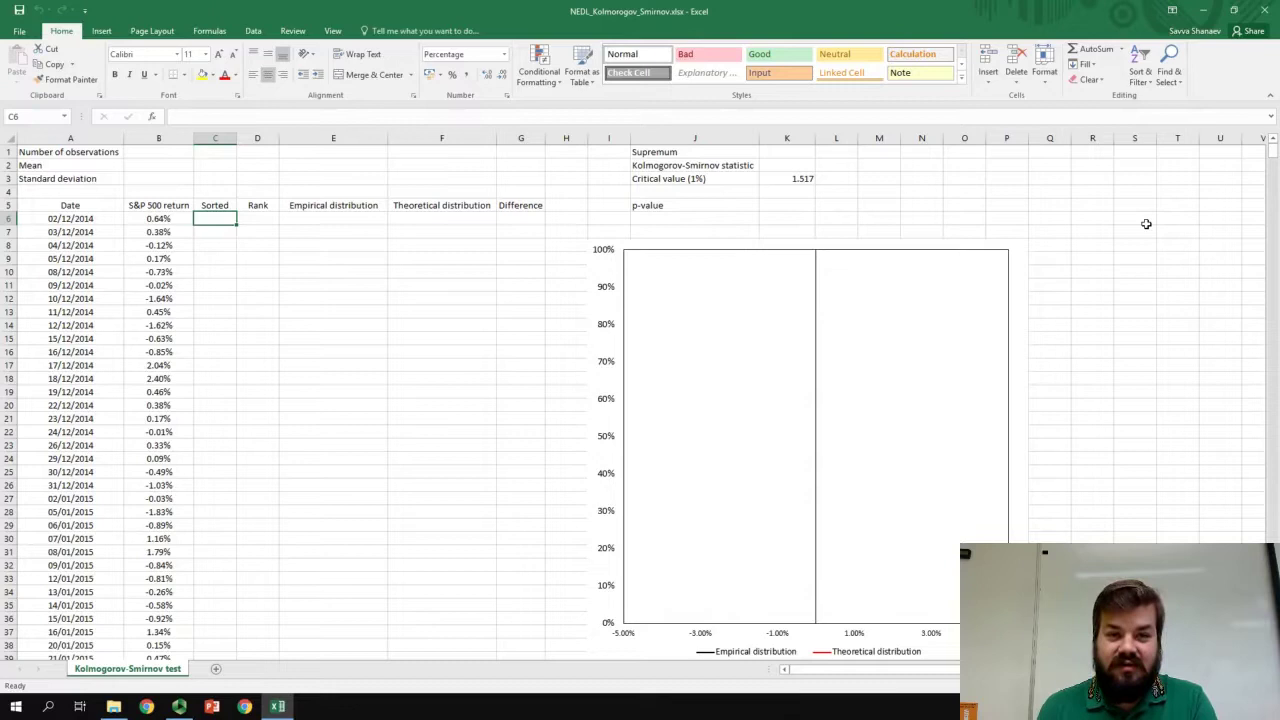
- Examine the S&P 500 return column from B6 down to its last row
{"action": "left_click", "coordinate": [160, 218]}
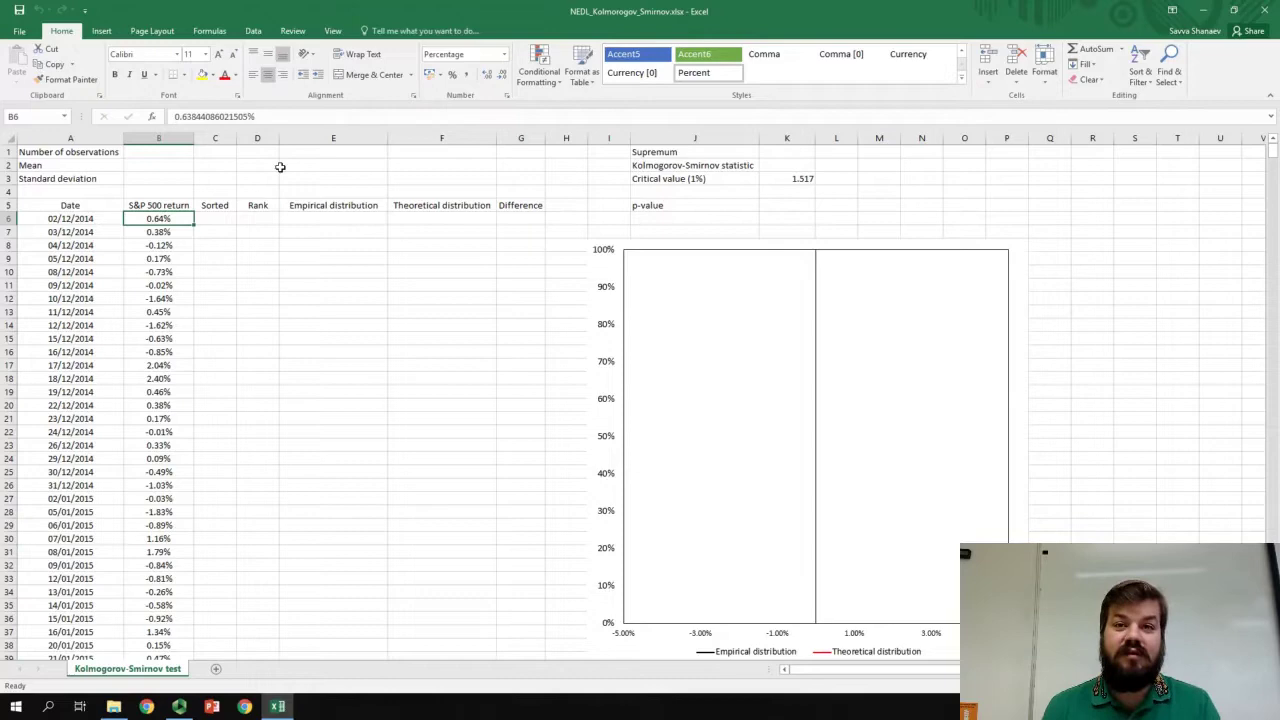
{"action": "key", "text": "ctrl+shift+Down"}
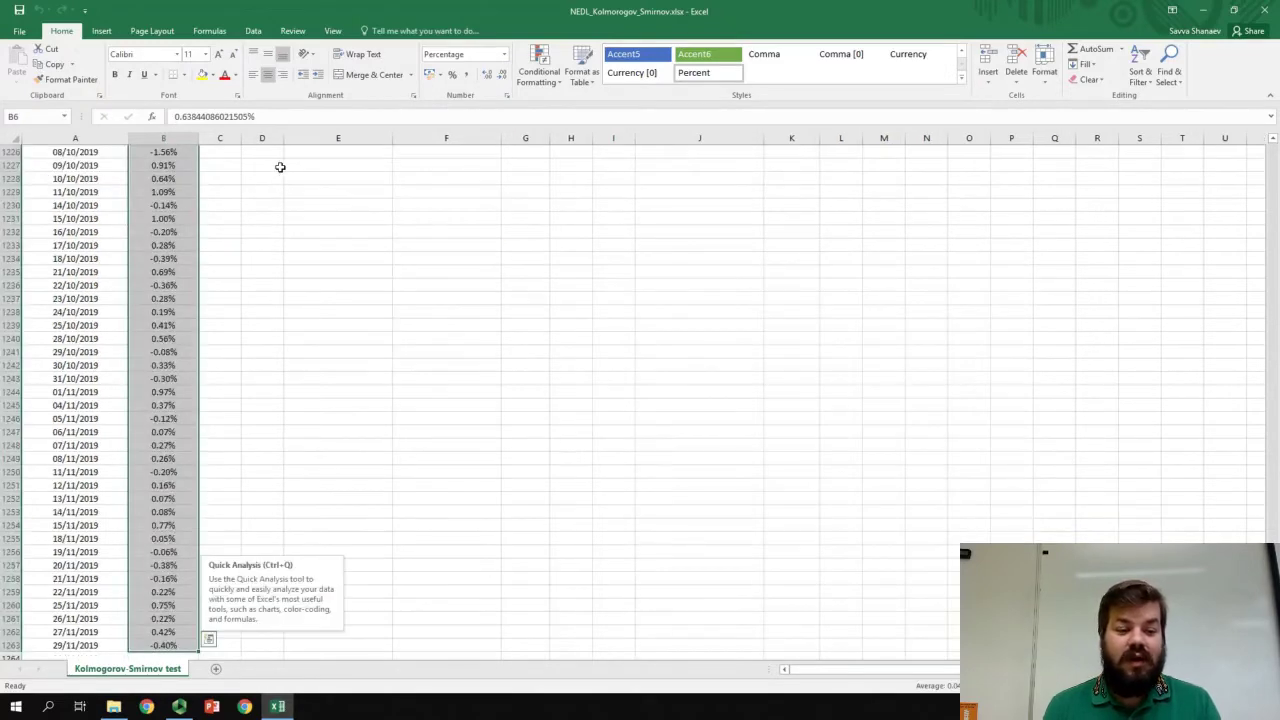
{"action": "key", "text": "ctrl+Up"}
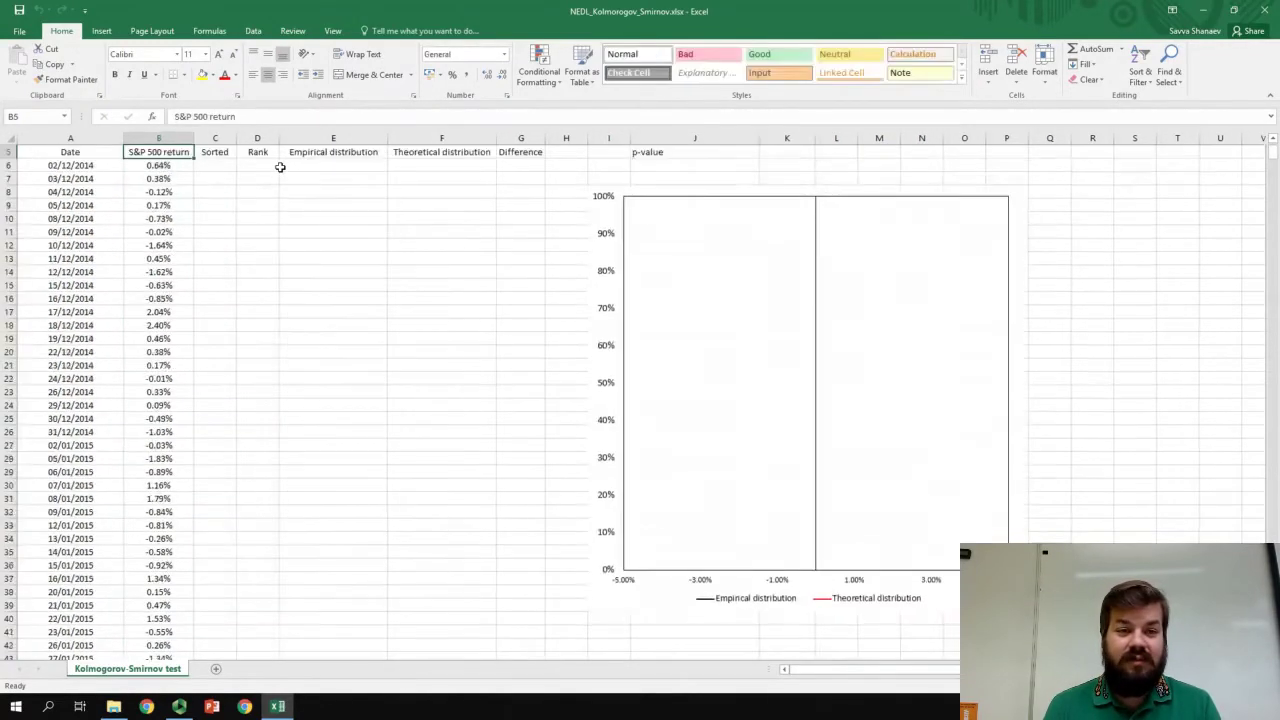
{"action": "key", "text": "Right"}
{"action": "key", "text": "Down"}
{"action": "key", "text": "Down"}
{"action": "key", "text": "Down"}
{"action": "key", "text": "Down"}
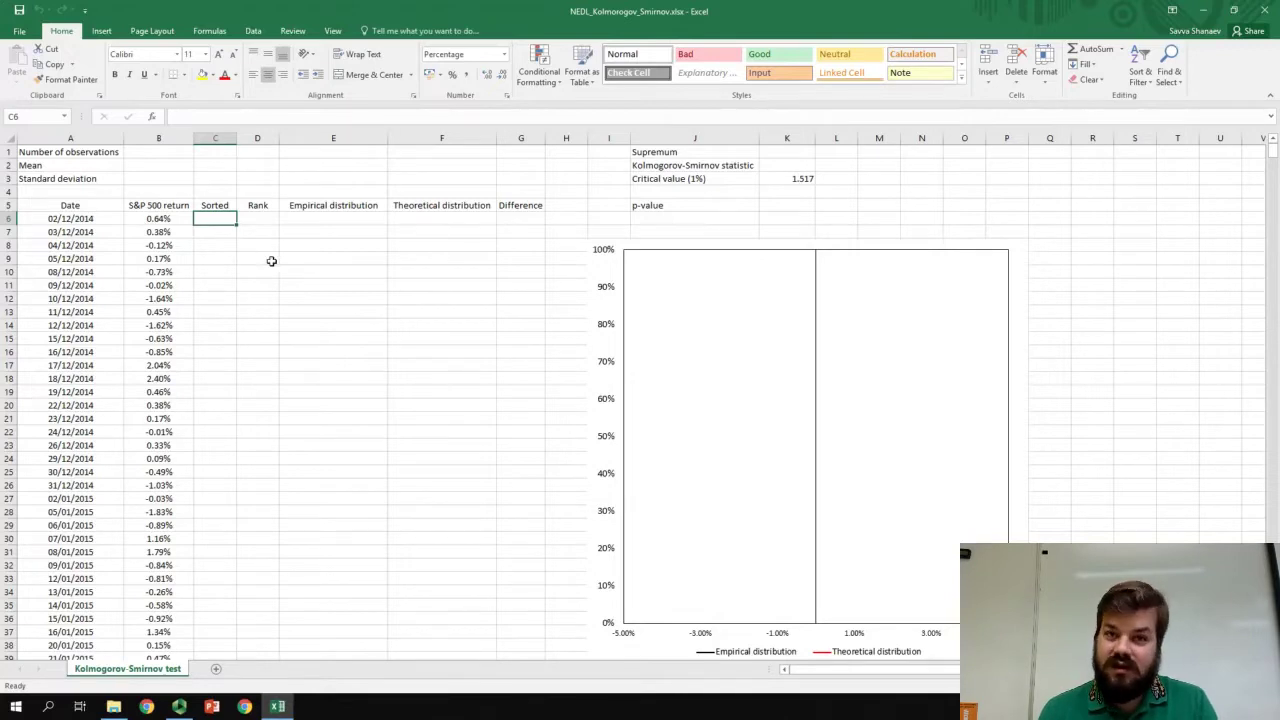
- Copy the S&P 500 returns in B6:B1263 and paste them into the Sorted column starting at C6
{"action": "left_click", "coordinate": [162, 218]}
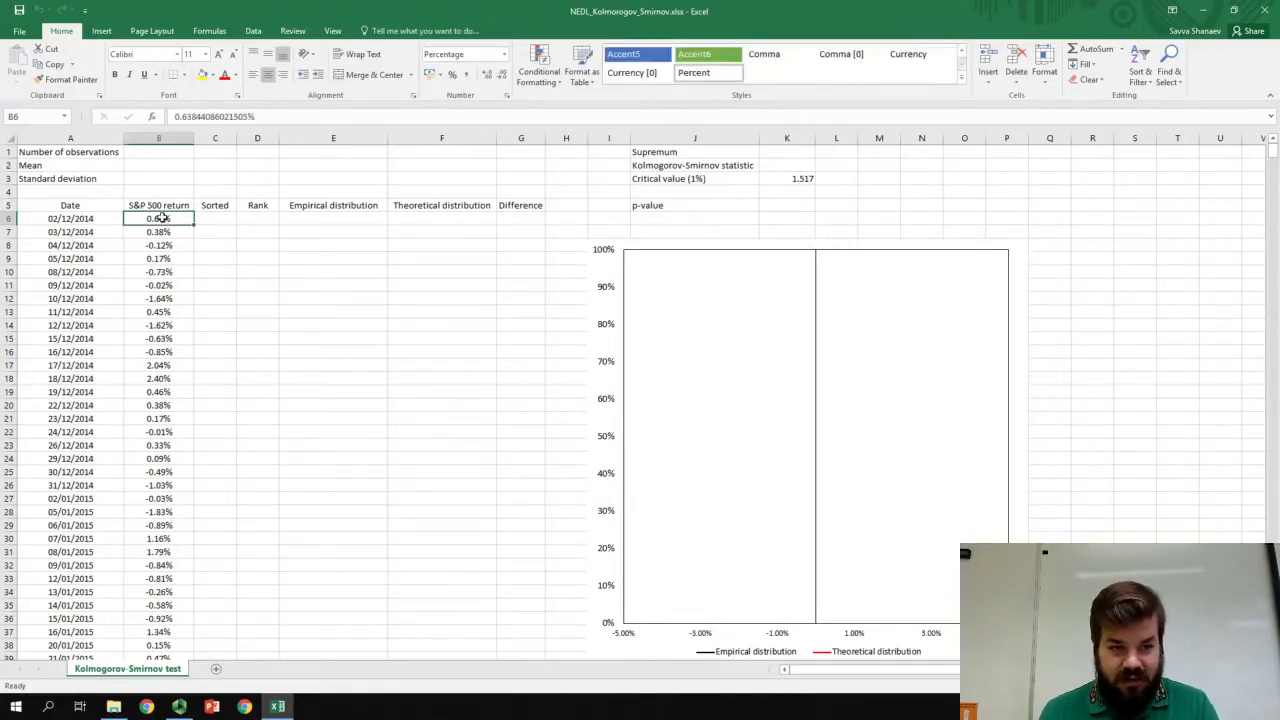
{"action": "key", "text": "ctrl+shift+Down"}
{"action": "key", "text": "ctrl+c"}
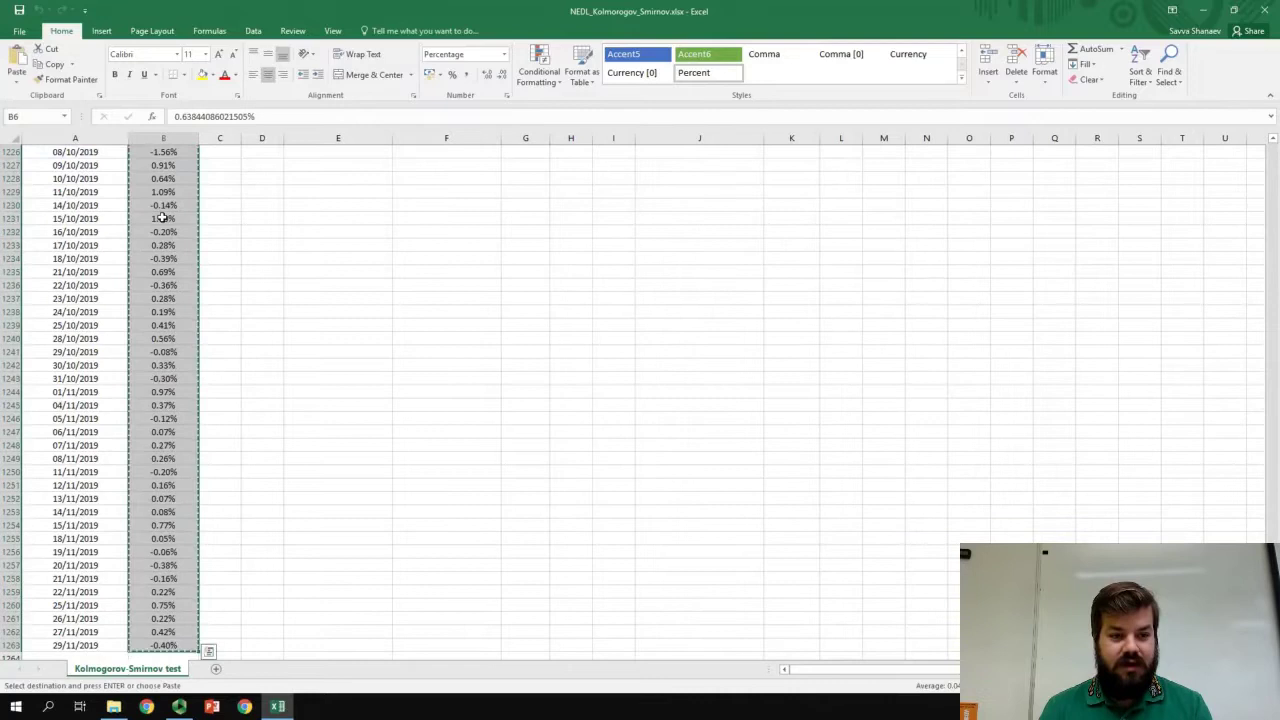
{"action": "key", "text": "ctrl+Up"}
{"action": "key", "text": "Right"}
{"action": "key", "text": "Down"}
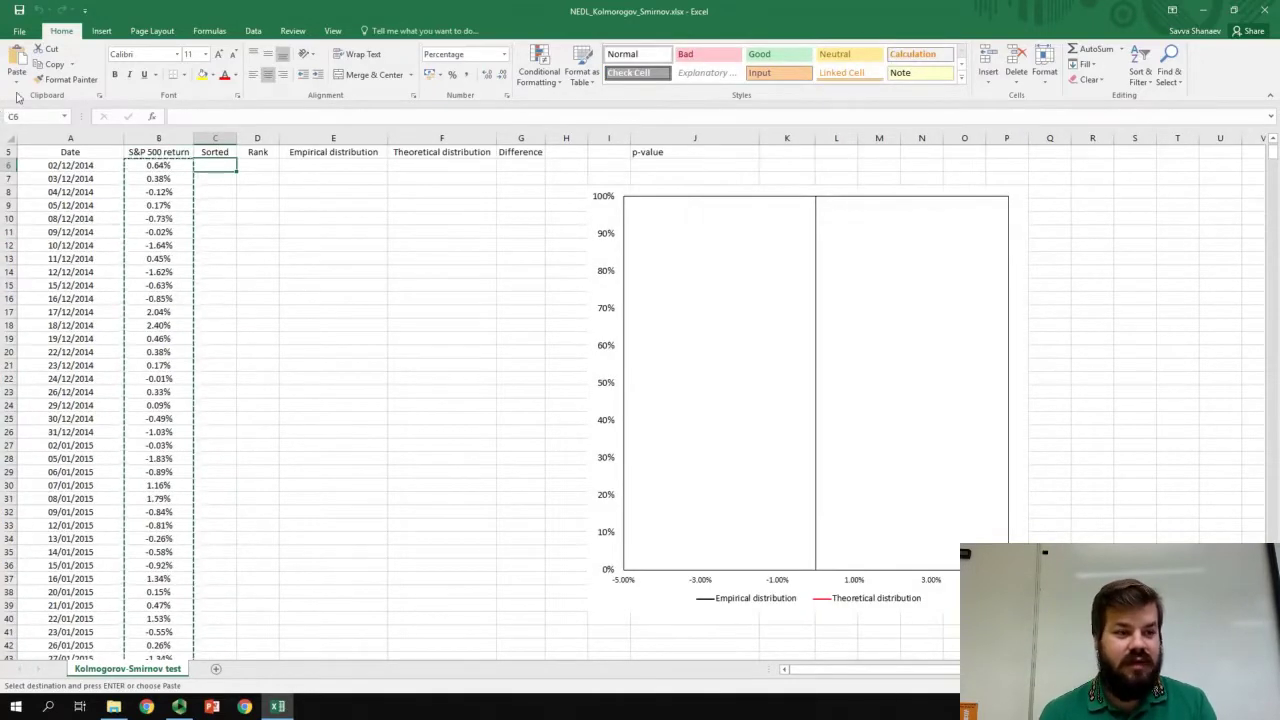
{"action": "left_click", "coordinate": [16, 84]}
{"action": "left_click", "coordinate": [44, 170]}
{"action": "scroll", "coordinate": [44, 176], "scroll_direction": "up", "scroll_amount": 2}
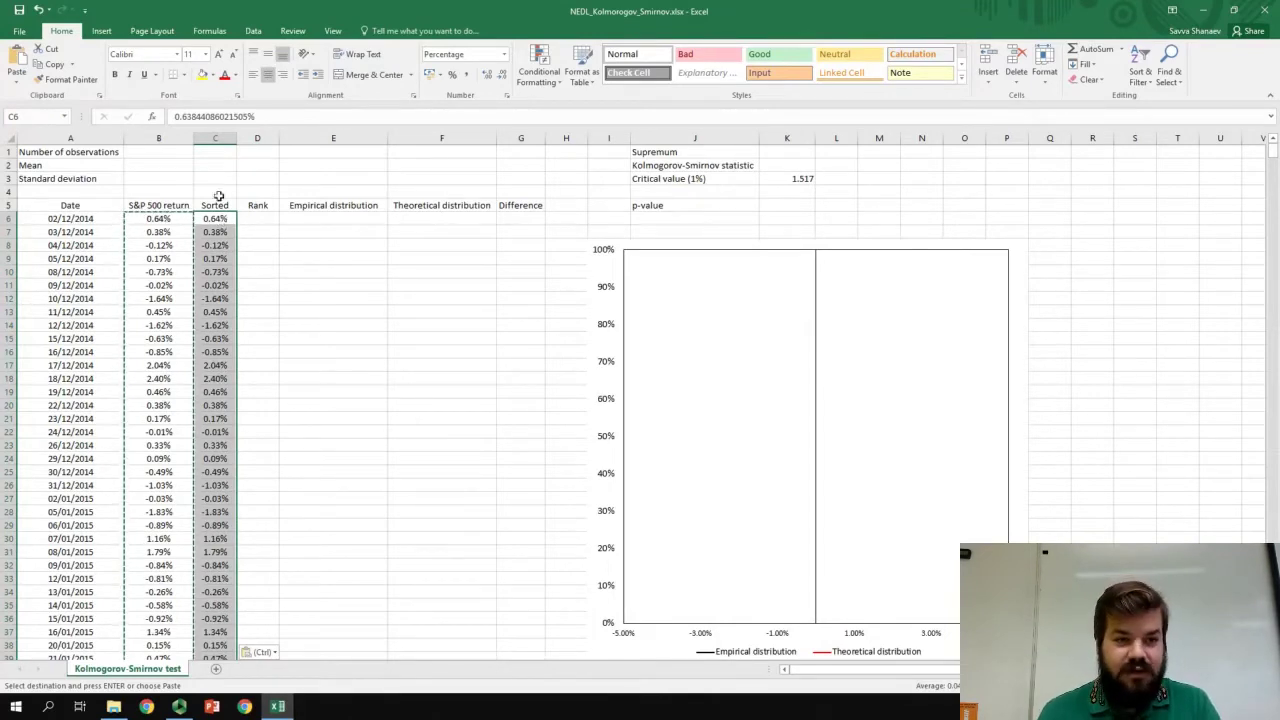
- Sort only the Sorted column by values from smallest to largest, continuing with the current selection
{"action": "left_click", "coordinate": [254, 31]}
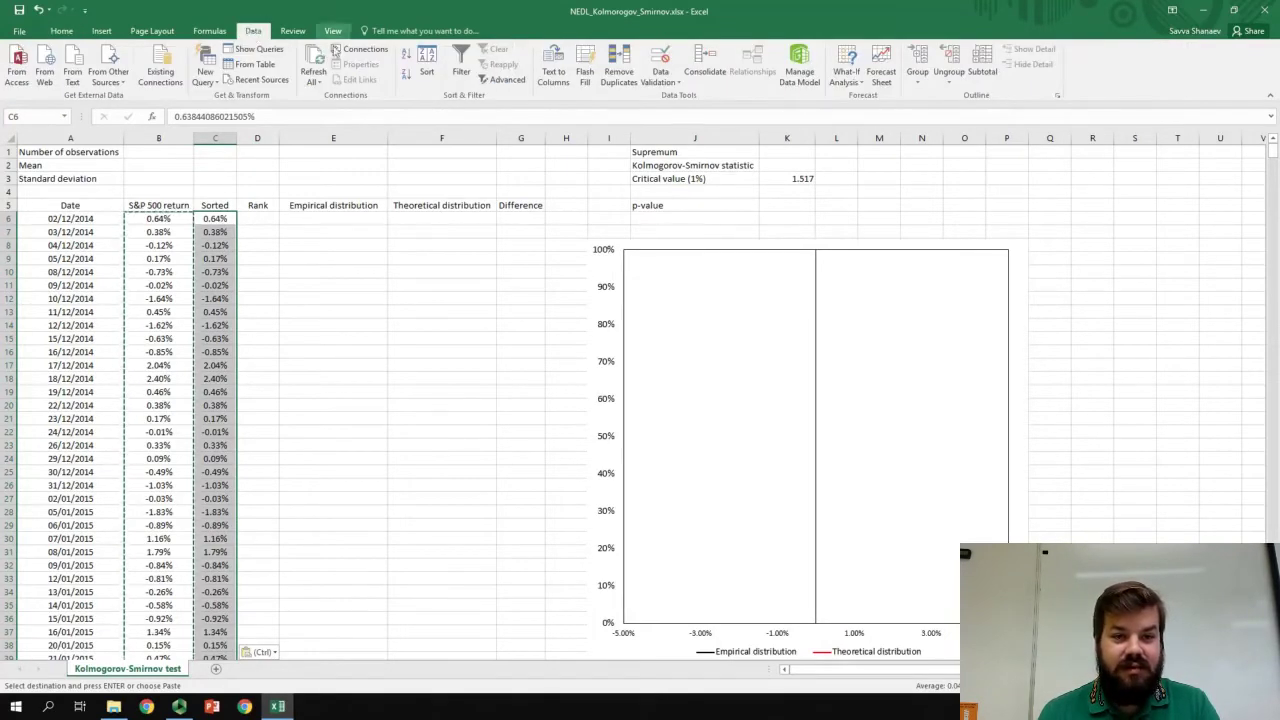
{"action": "left_click", "coordinate": [427, 70]}
{"action": "left_click", "coordinate": [557, 358]}
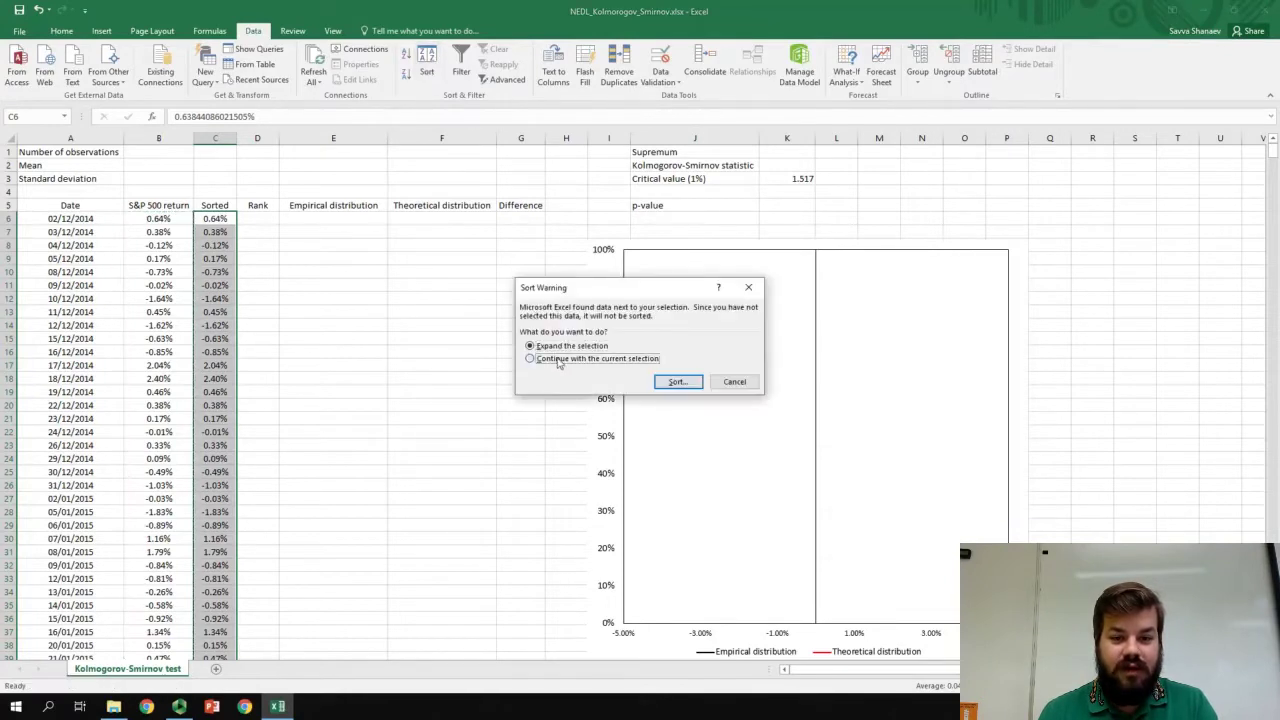
{"action": "left_click", "coordinate": [677, 382]}
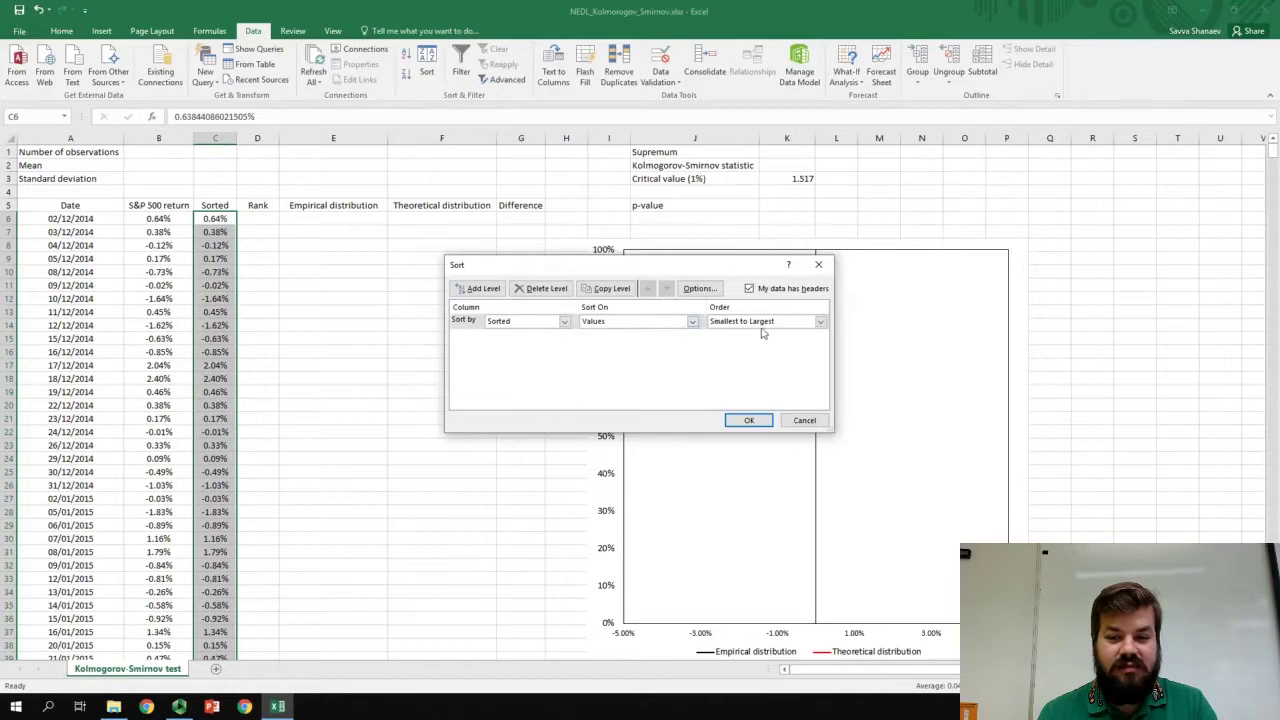
{"action": "left_click", "coordinate": [748, 421]}
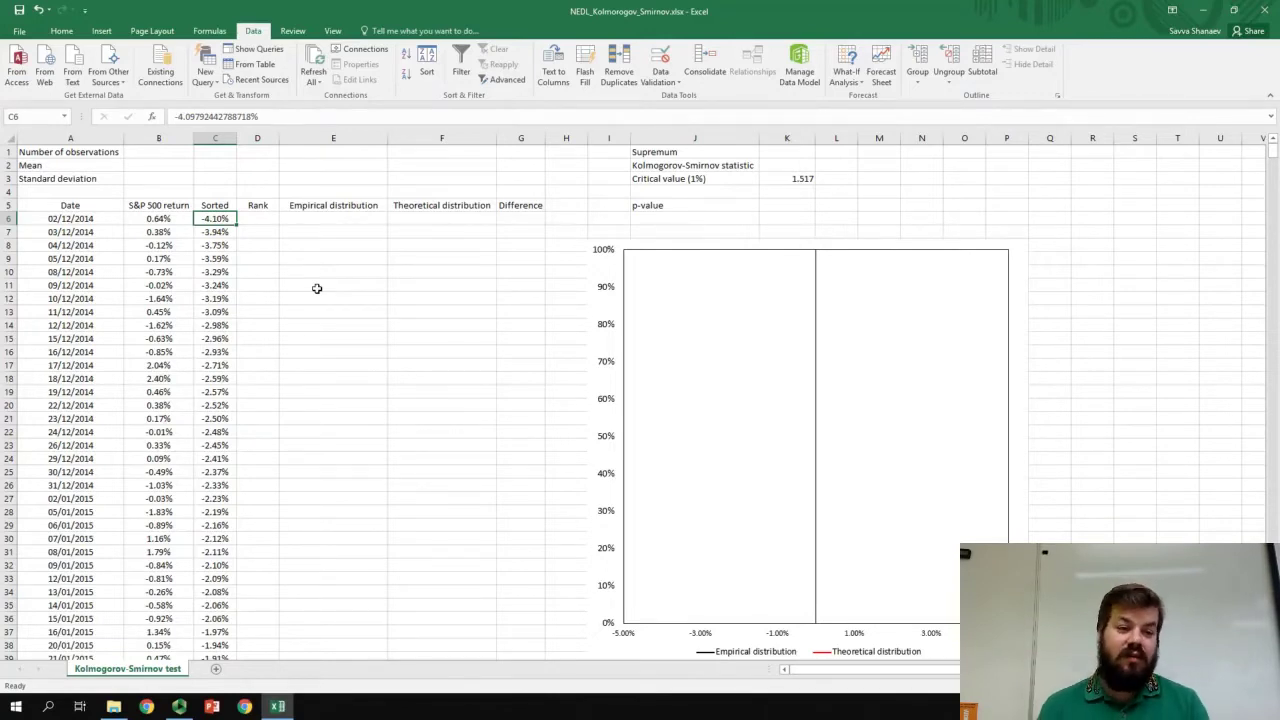
- Examine the sorted returns in column C from the first row to the last
{"action": "key", "text": "ctrl+shift+Down"}
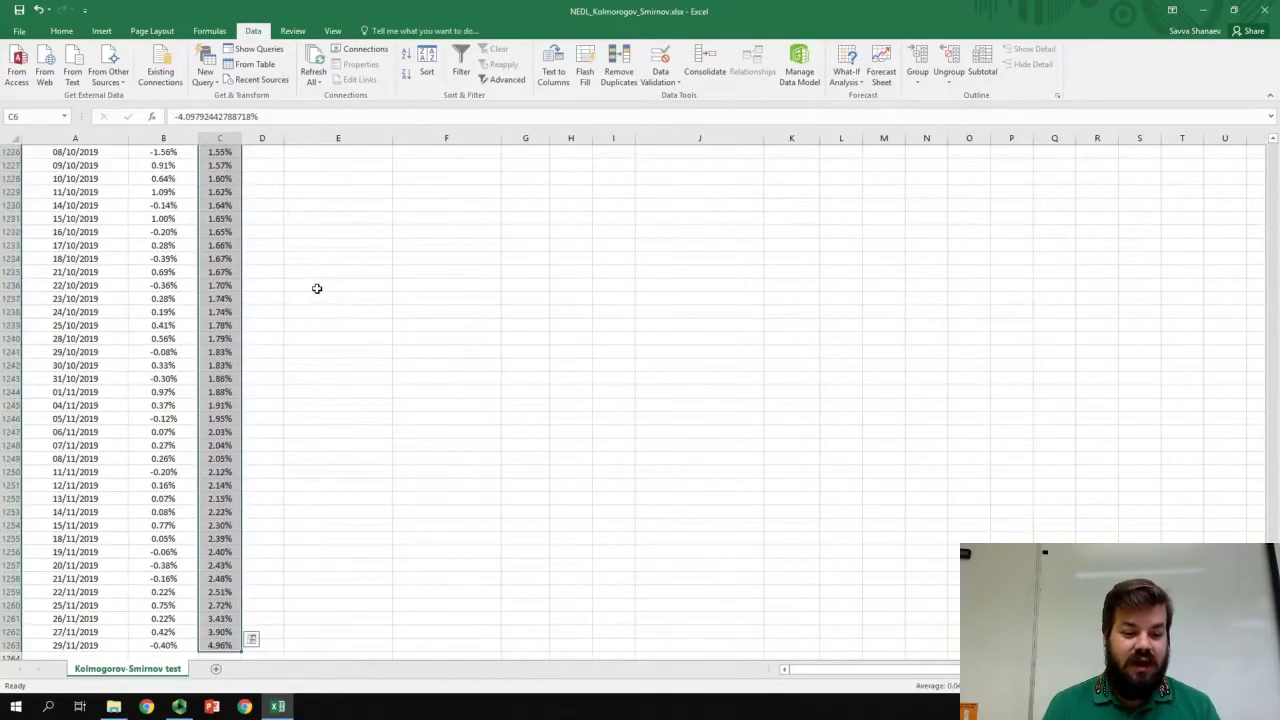
{"action": "key", "text": "ctrl+Up"}
{"action": "key", "text": "ctrl+Up"}
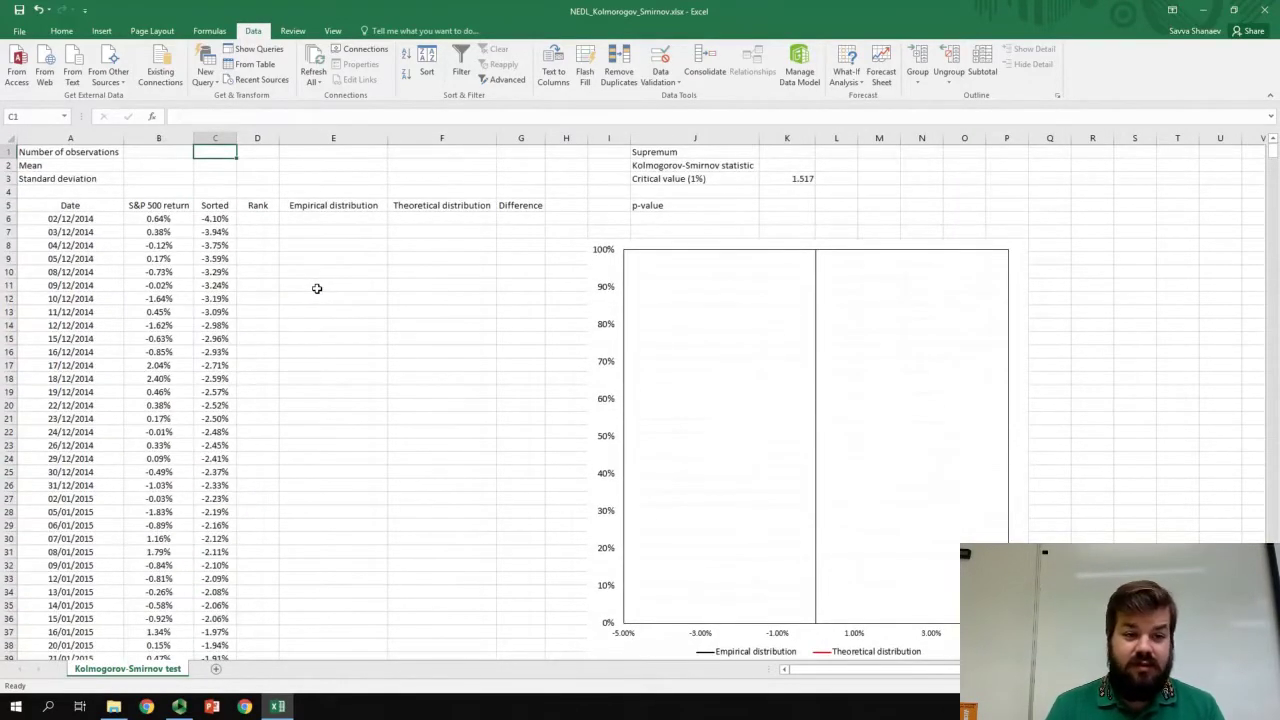
{"action": "key", "text": "Down"}
{"action": "key", "text": "Down"}
{"action": "key", "text": "Down"}
{"action": "key", "text": "Down"}
{"action": "key", "text": "Down"}
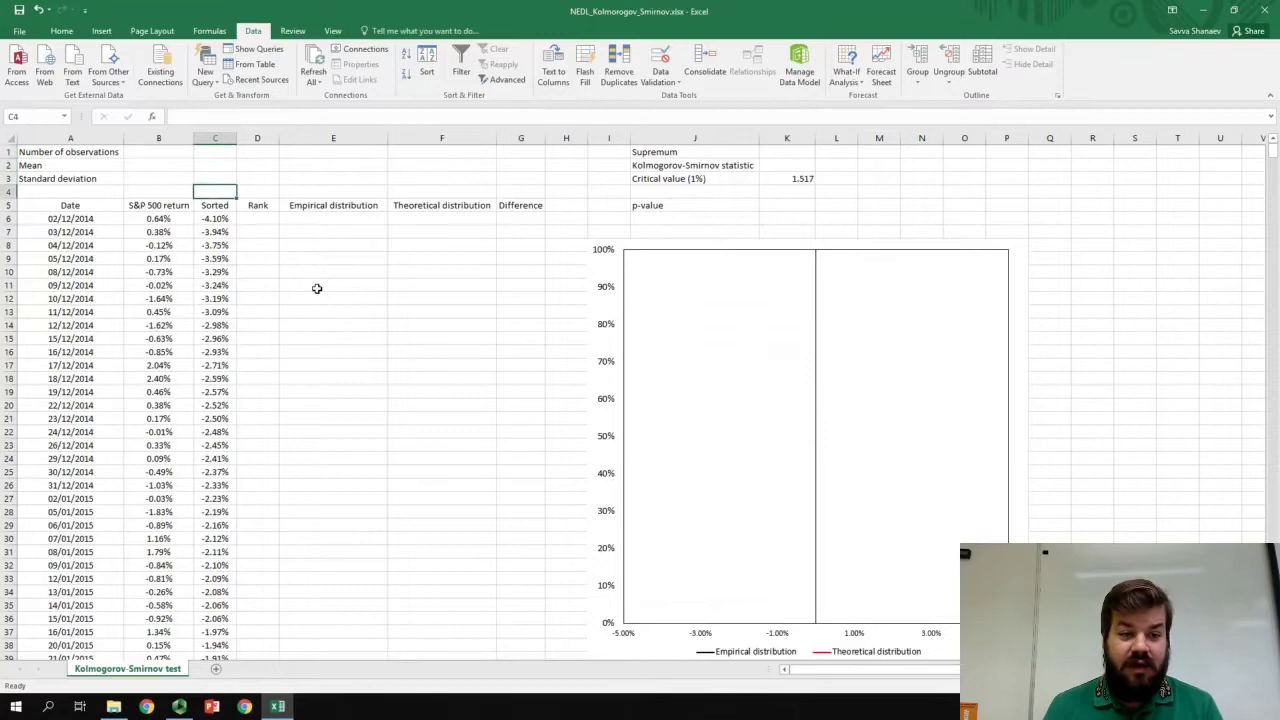
- Enter 1 in D6 and 2 in D7 as the first two ranks
{"action": "key", "text": "Right"}
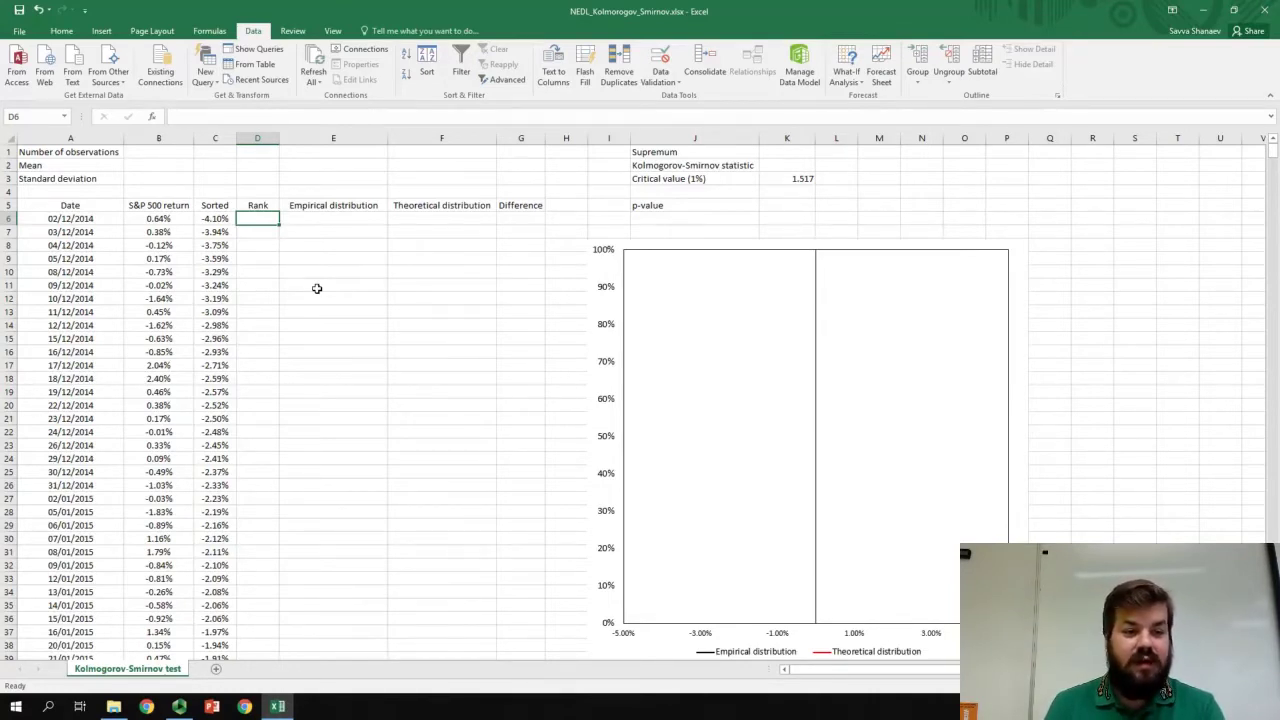
{"action": "type", "text": "1"}
{"action": "key", "text": "Return"}
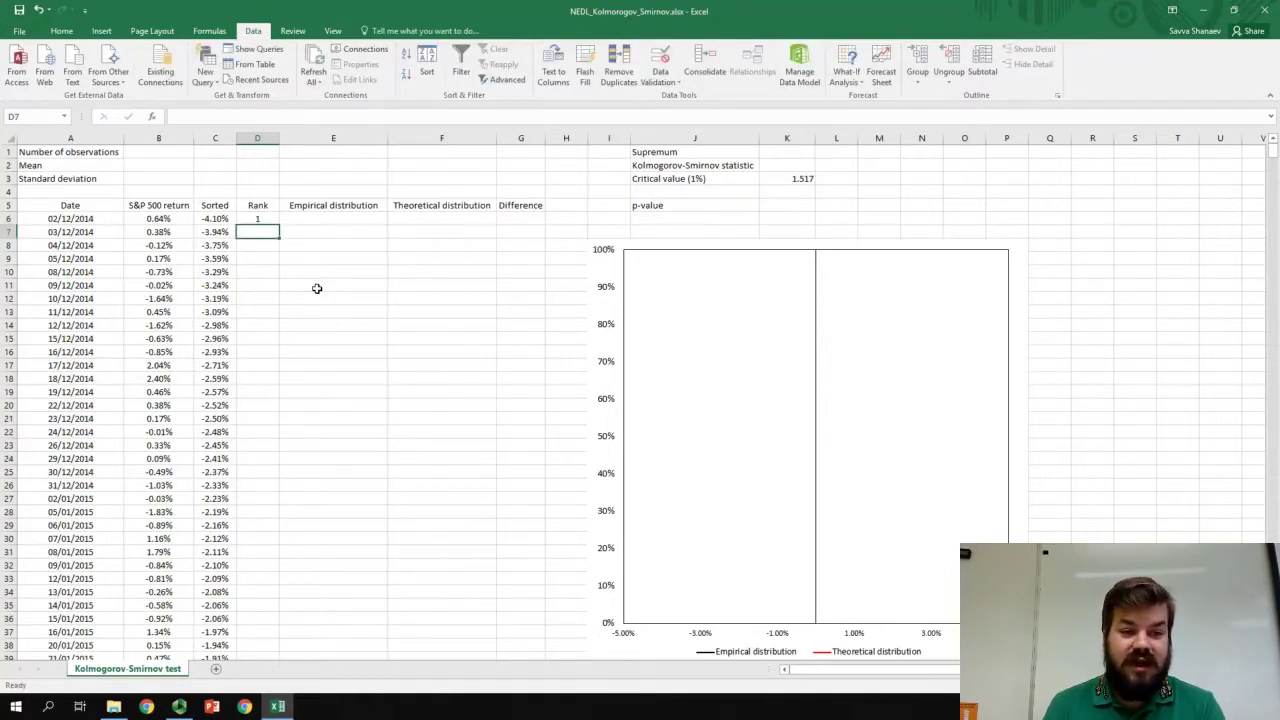
{"action": "type", "text": "2"}
{"action": "key", "text": "Return"}
- Extend the rank series from D6:D7 down the Rank column to the last data row and check its end
{"action": "key", "text": "Up"}
{"action": "key", "text": "Up"}
{"action": "key", "text": "shift+Down"}
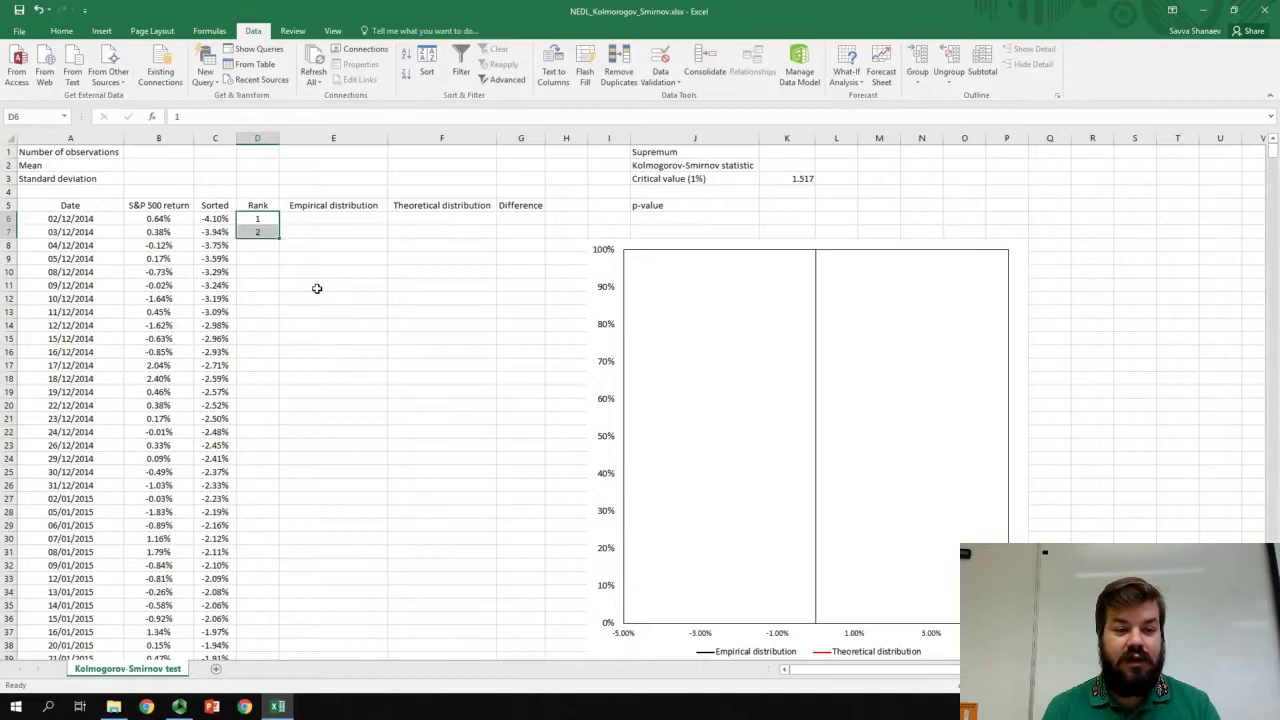
{"action": "double_click", "coordinate": [281, 241]}
{"action": "left_click", "coordinate": [258, 219]}
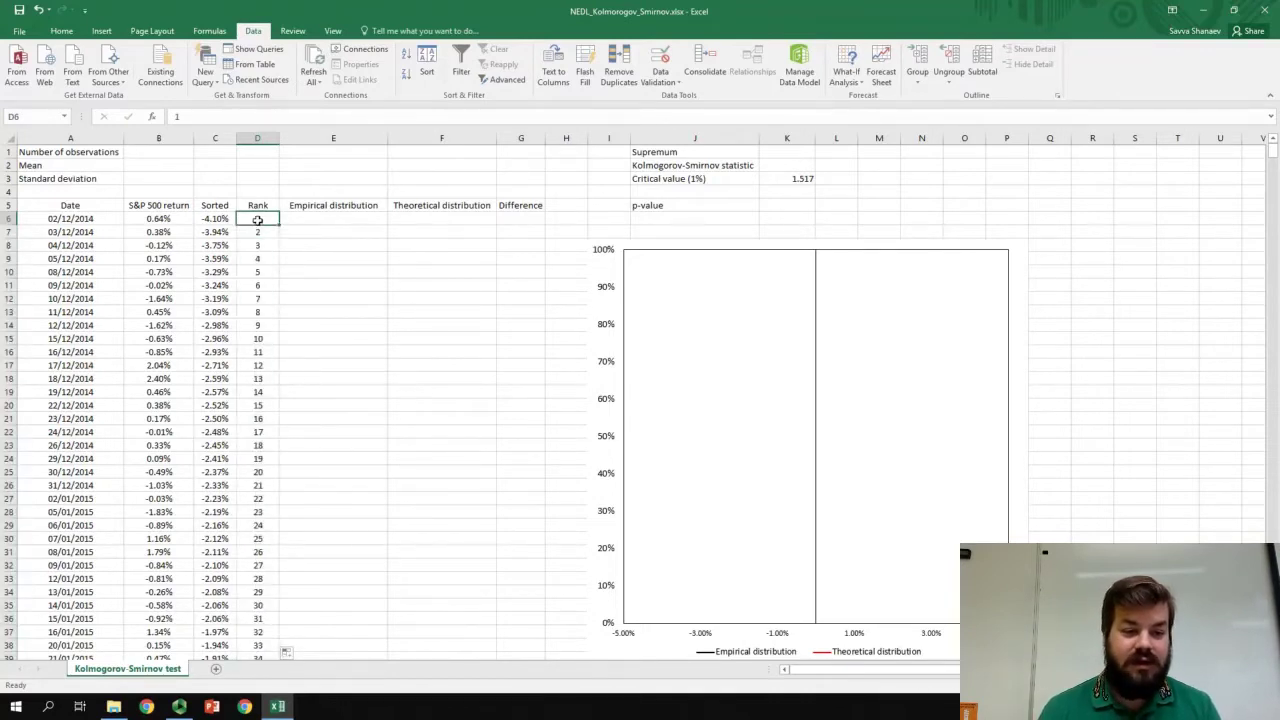
{"action": "key", "text": "ctrl+shift+Down"}
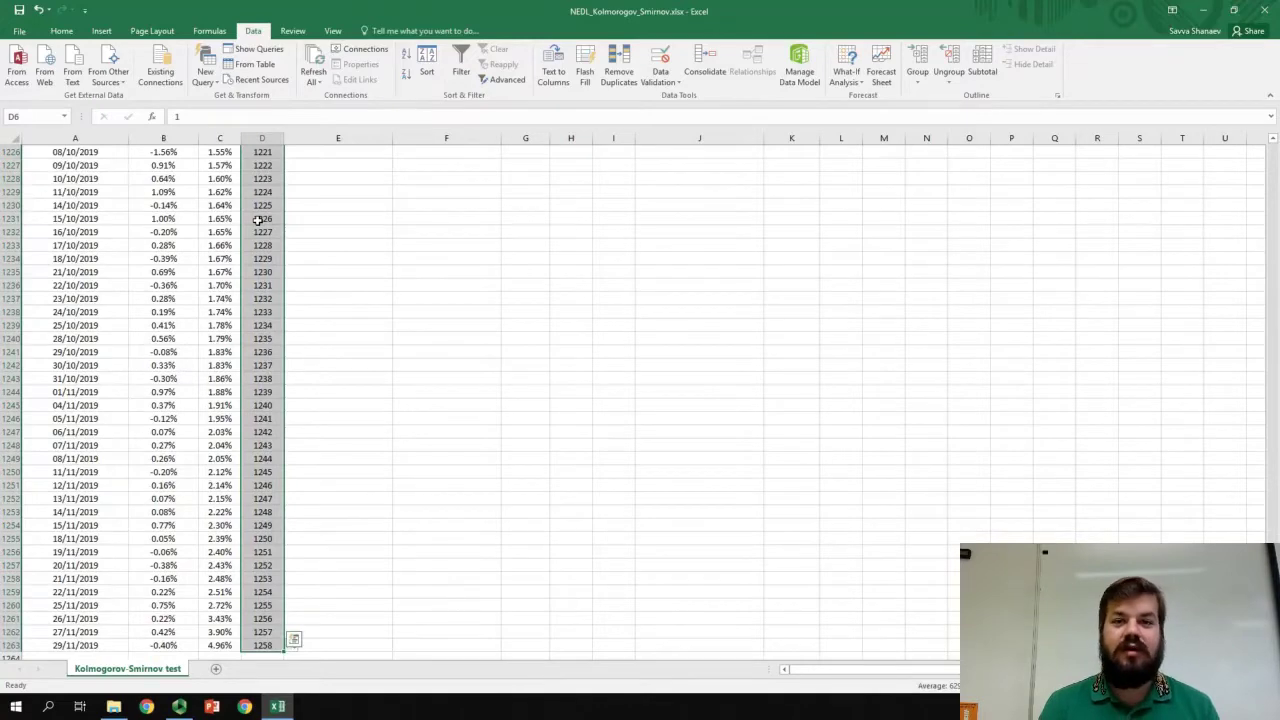
{"action": "key", "text": "ctrl+Up"}
{"action": "key", "text": "ctrl+Up"}
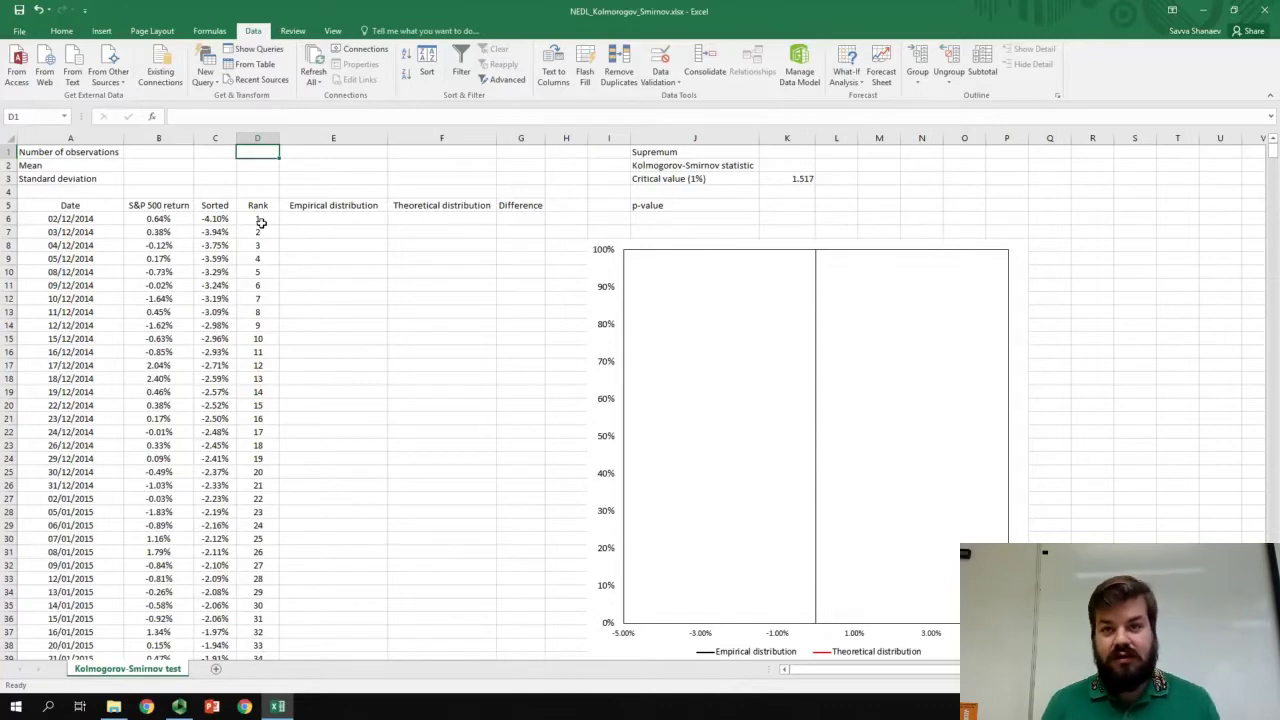
- Calculate the mean of the S&P 500 returns in B2 with =AVERAGE(B6:B1263)
{"action": "left_click", "coordinate": [158, 165]}
{"action": "type", "text": "=average"}
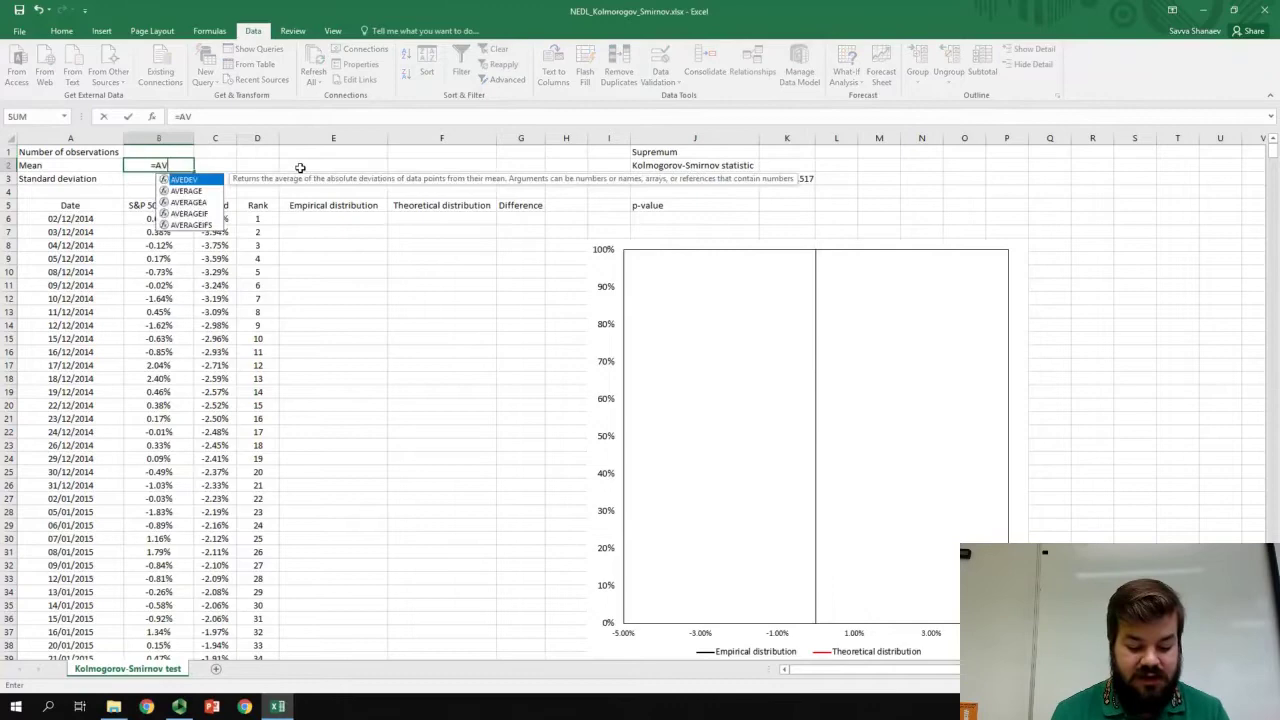
{"action": "key", "text": "Tab"}
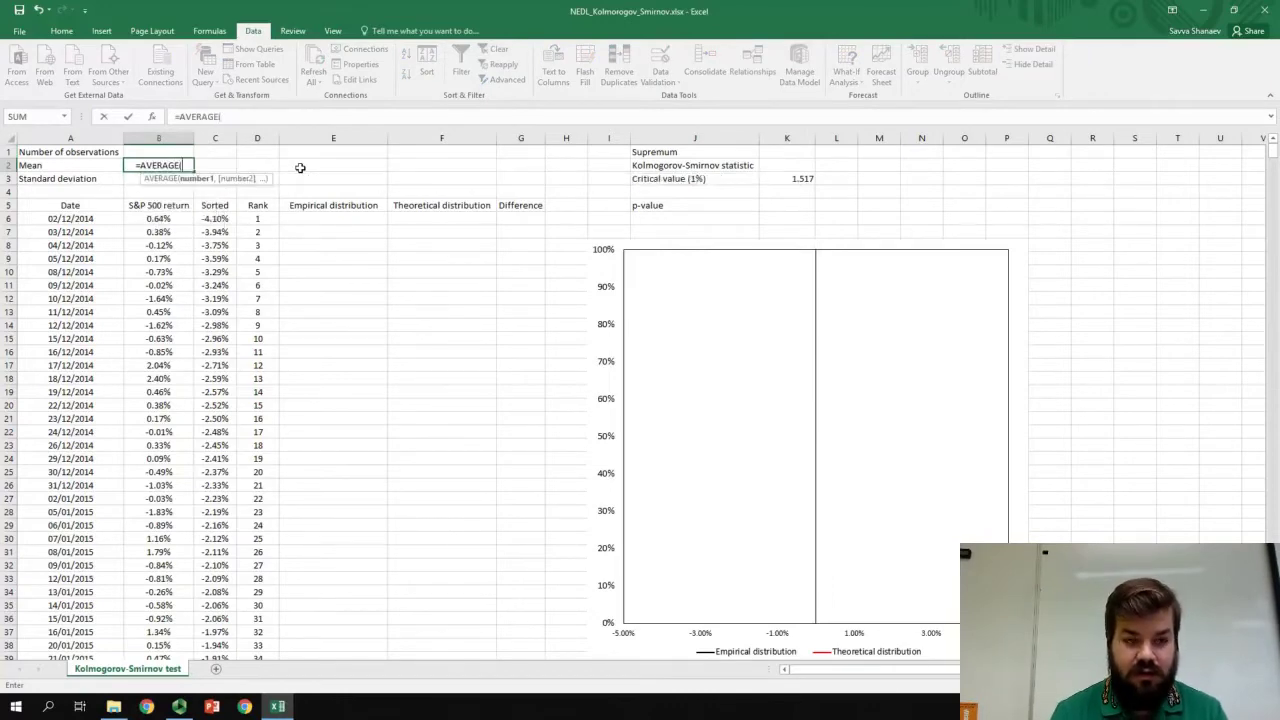
{"action": "left_click", "coordinate": [181, 219]}
{"action": "key", "text": "ctrl+shift+Down"}
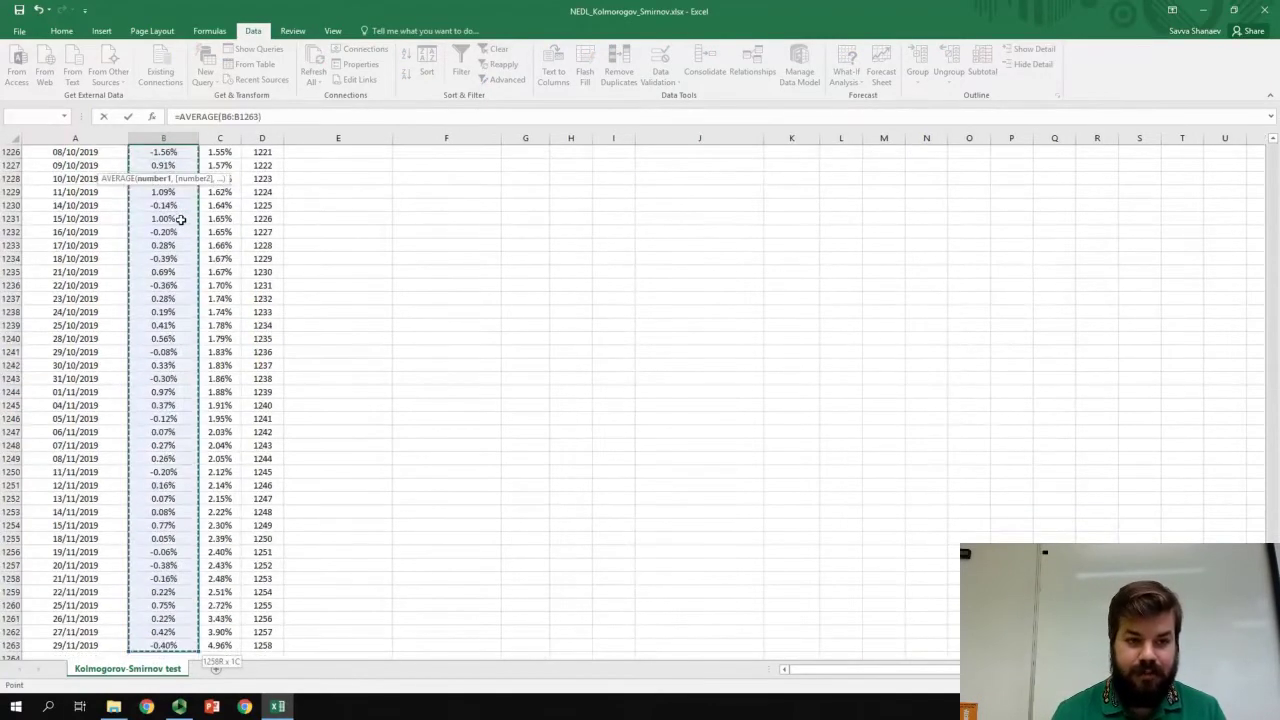
{"action": "key", "text": "ctrl+Return"}
- Calculate the sample standard deviation of the S&P 500 returns in B3 with STDEV.S over B6:B1263
{"action": "key", "text": "Down"}
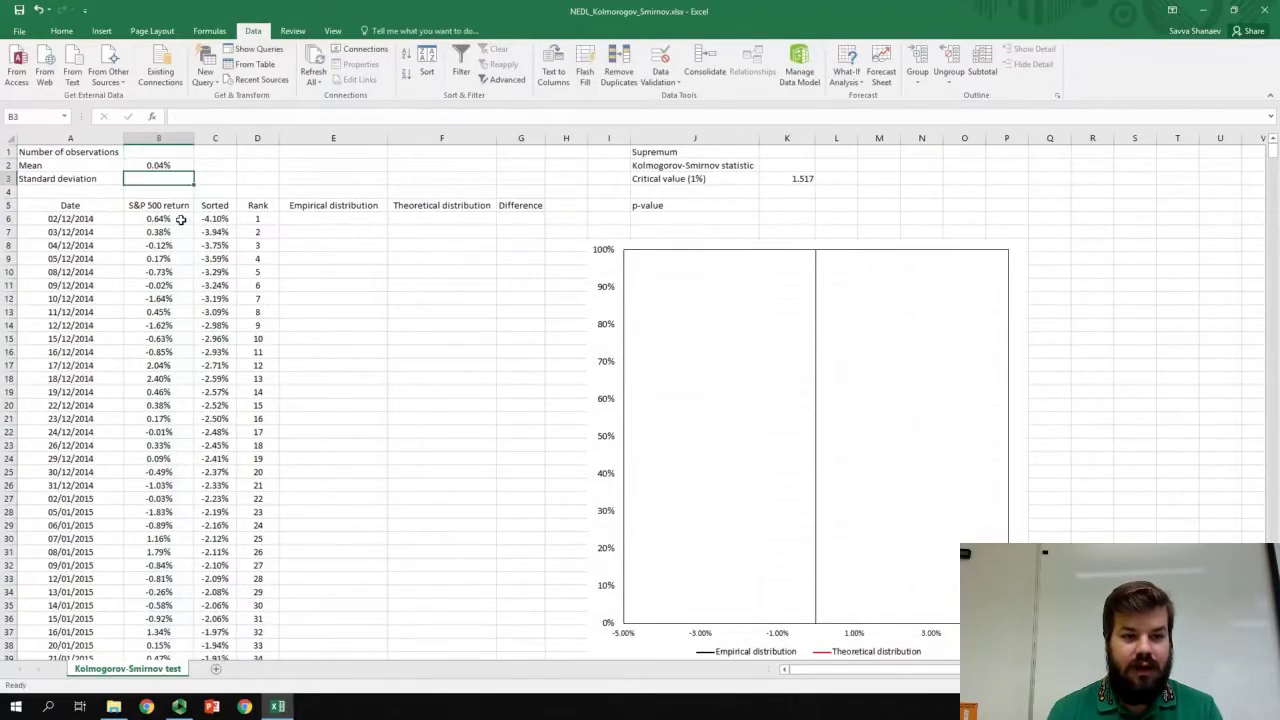
{"action": "type", "text": "=STDEV"}
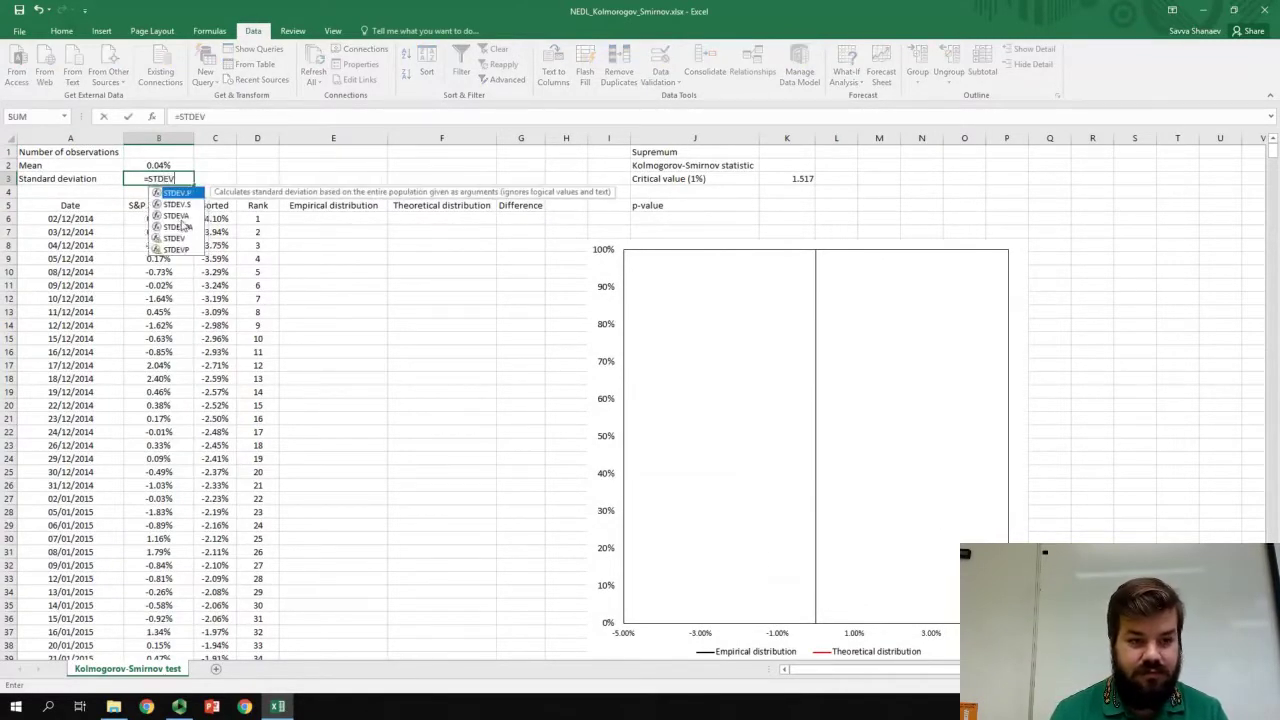
{"action": "double_click", "coordinate": [180, 204]}
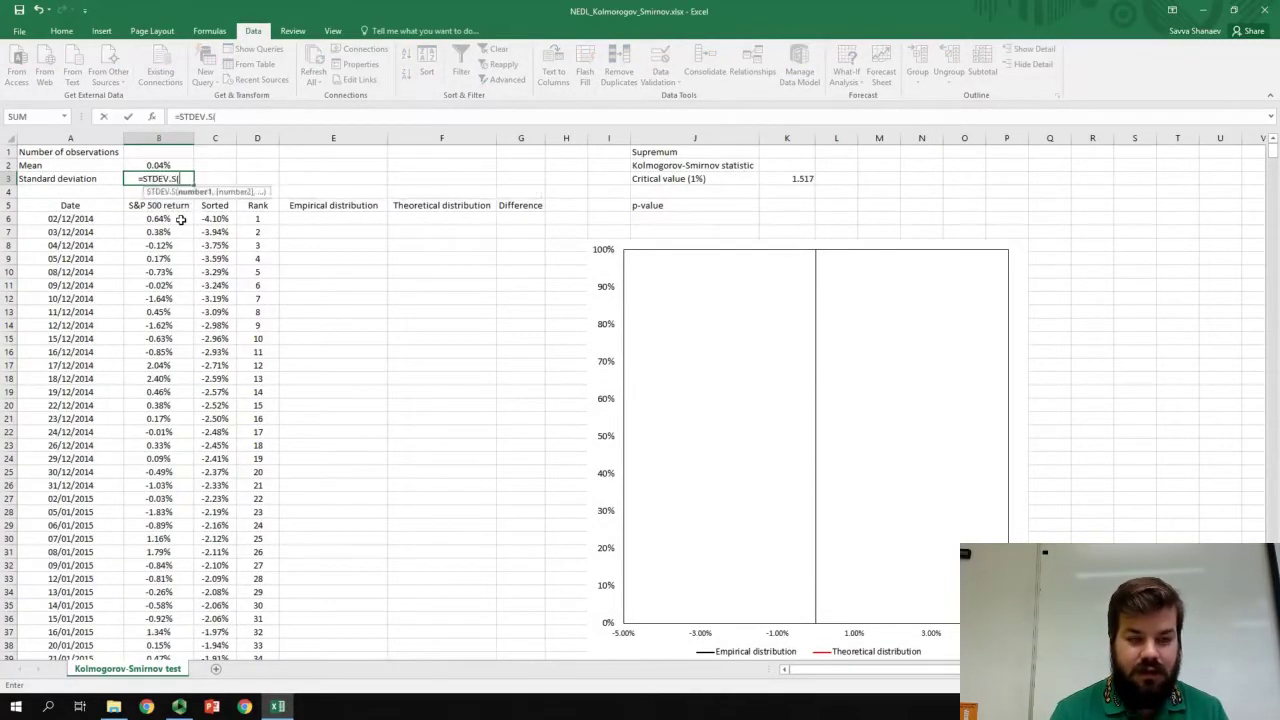
{"action": "left_click", "coordinate": [172, 219]}
{"action": "key", "text": "ctrl+shift+Down"}
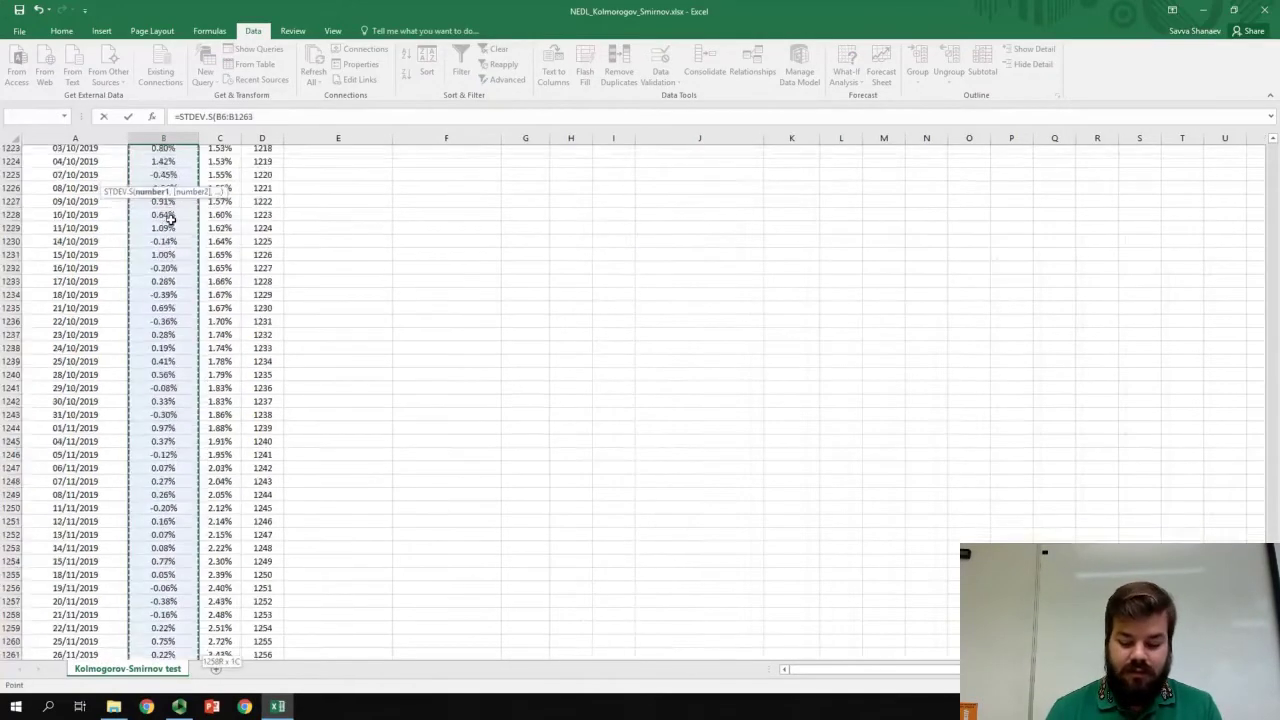
{"action": "key", "text": "Return"}
- Calculate the number of observations in B1 with =COUNT(B6:B1263)
{"action": "key", "text": "Up"}
{"action": "key", "text": "Up"}
{"action": "key", "text": "Up"}
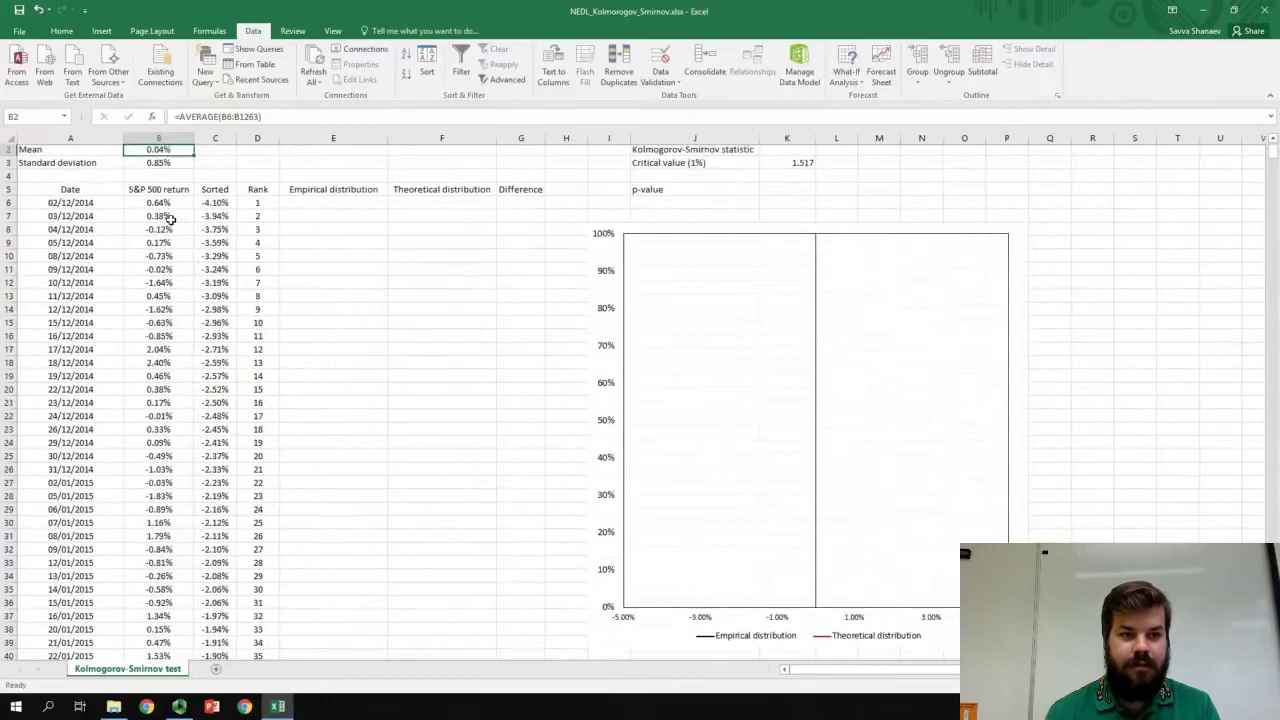
{"action": "left_click", "coordinate": [170, 231]}
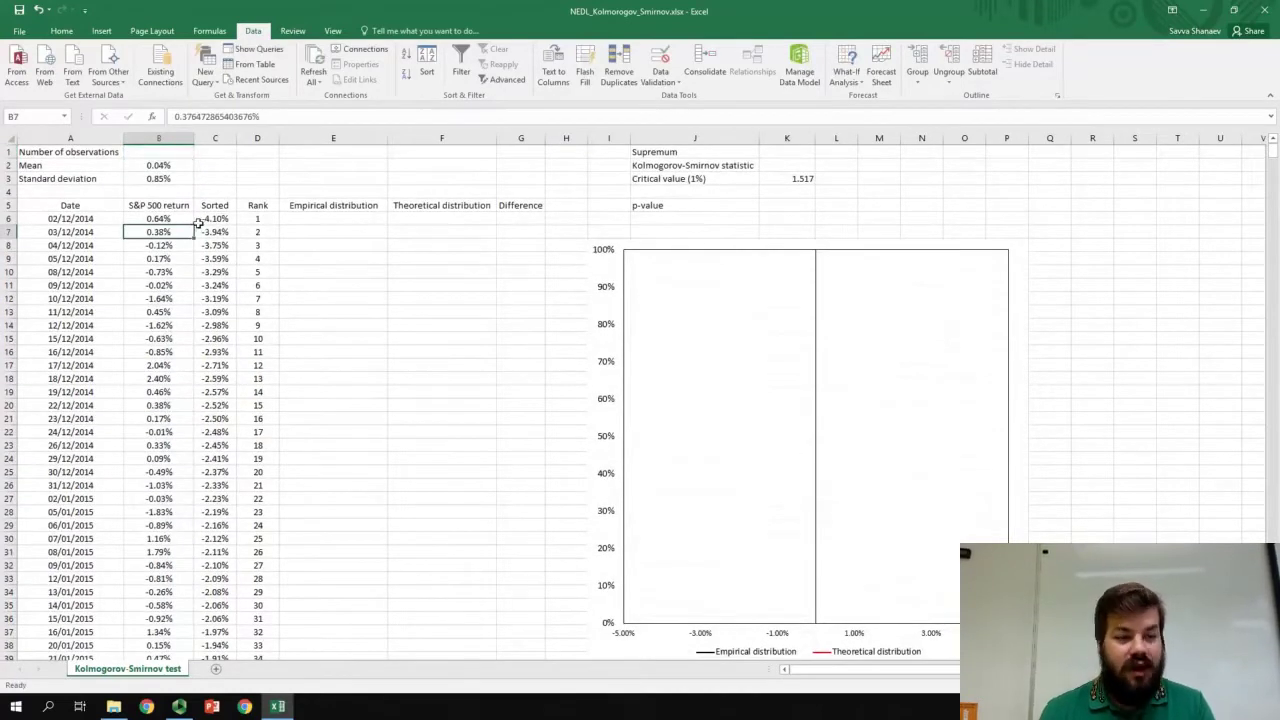
{"action": "left_click", "coordinate": [167, 150]}
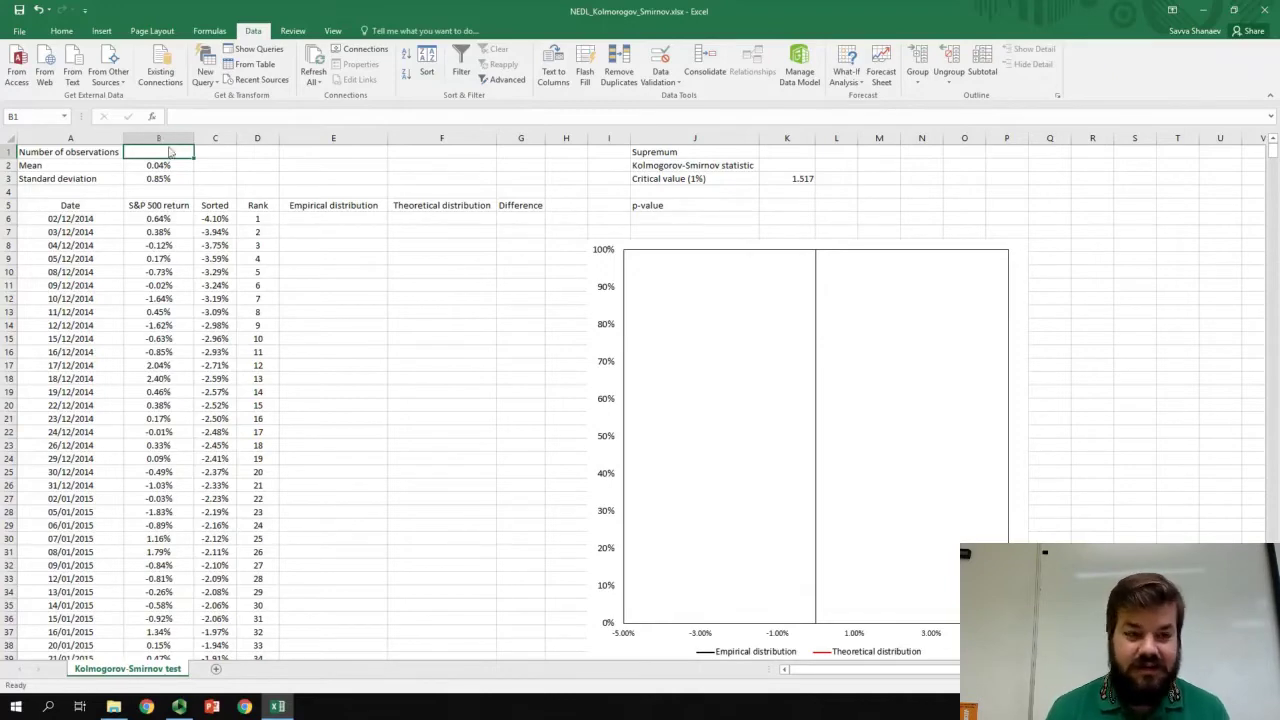
{"action": "type", "text": "=COUNT("}
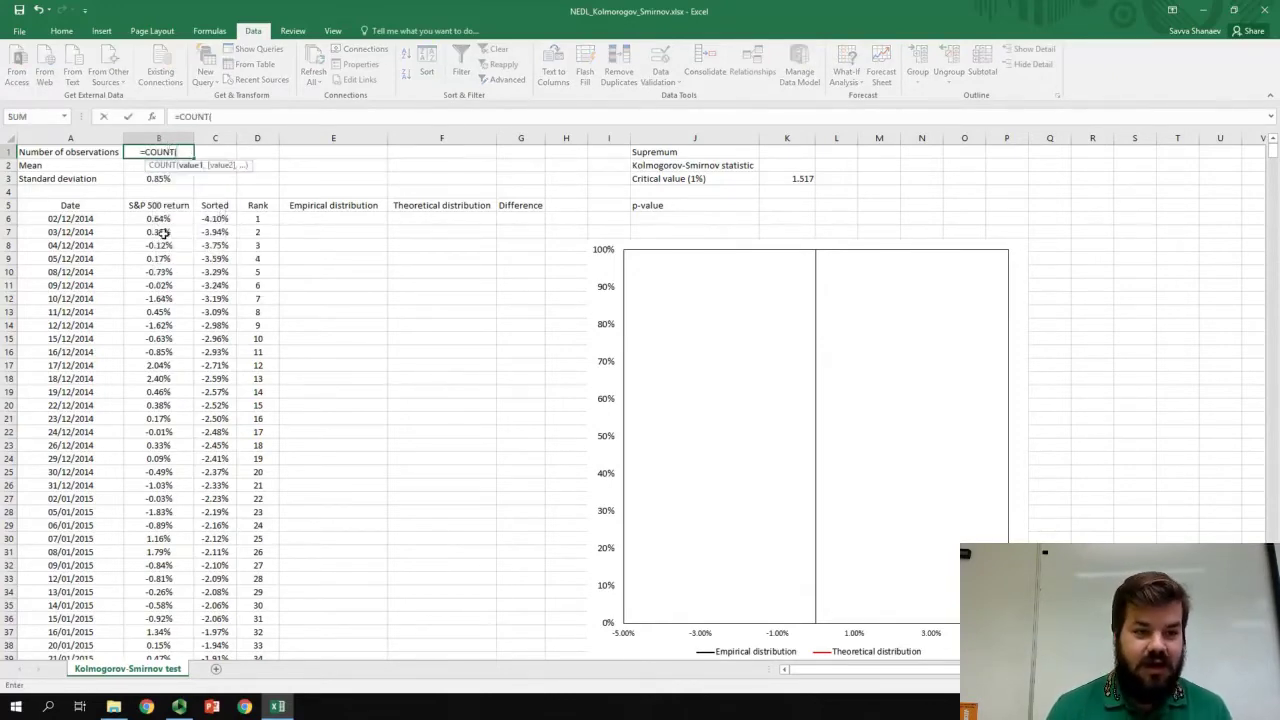
{"action": "left_click", "coordinate": [158, 219]}
{"action": "key", "text": "ctrl+shift+Down"}
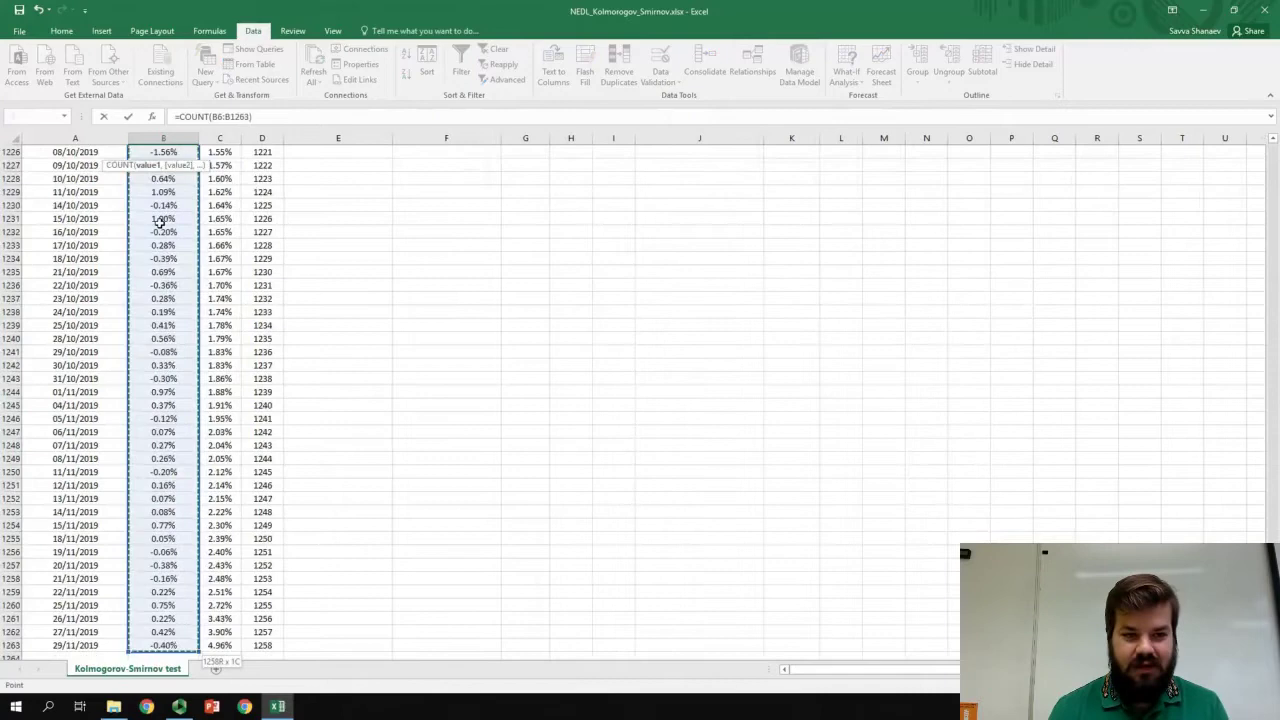
{"action": "key", "text": "ctrl+Return"}
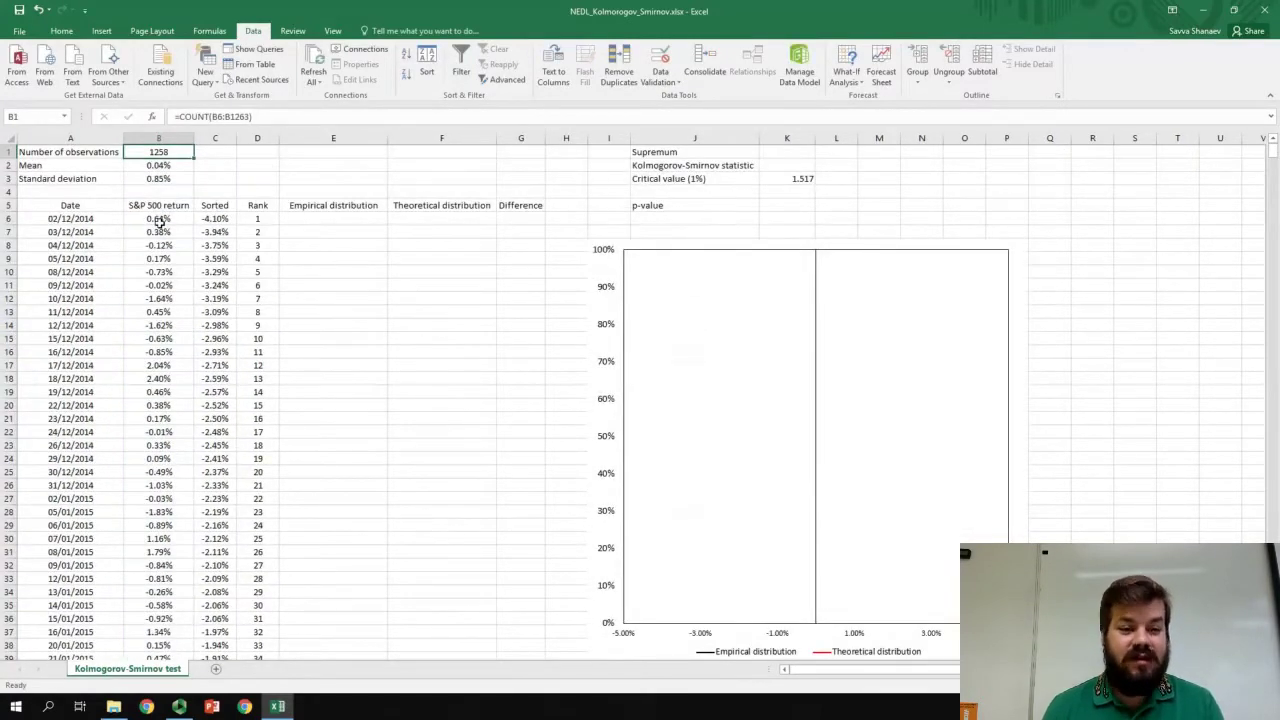
- Calculate the empirical distribution in E6 with =D6/$B$1 and fill it down the column to the last data row
{"action": "left_click", "coordinate": [295, 217]}
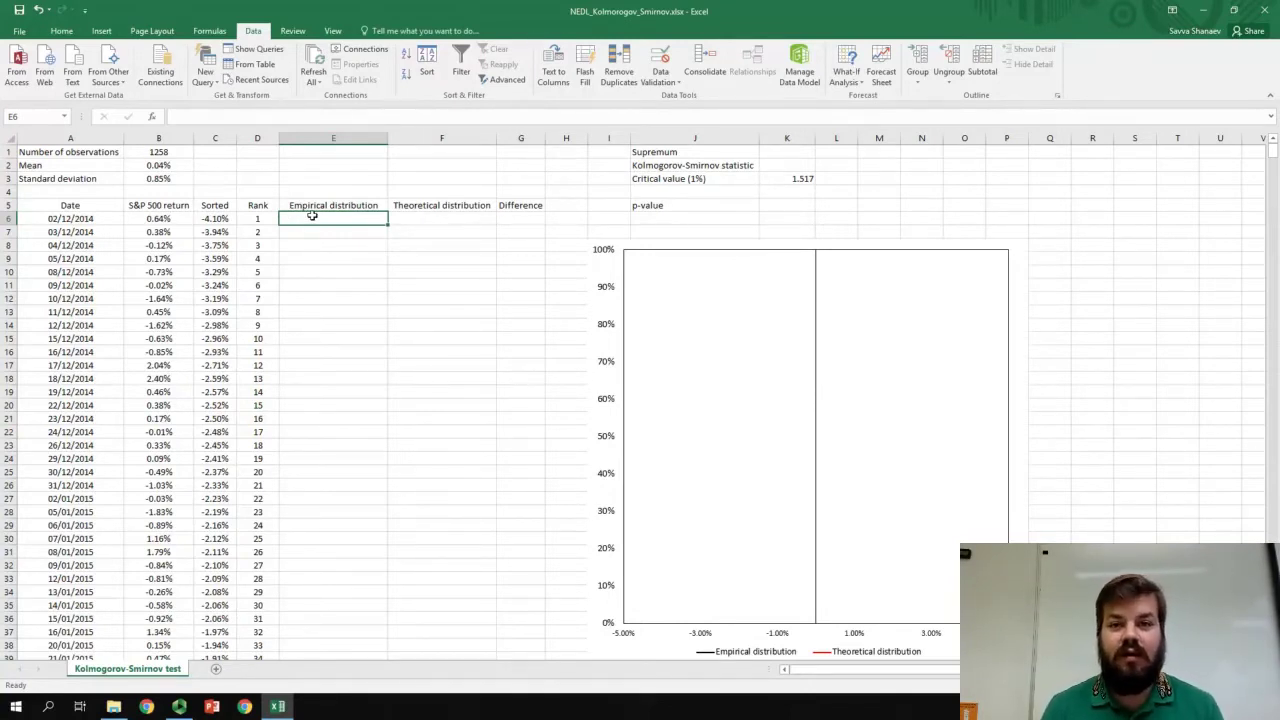
{"action": "type", "text": "="}
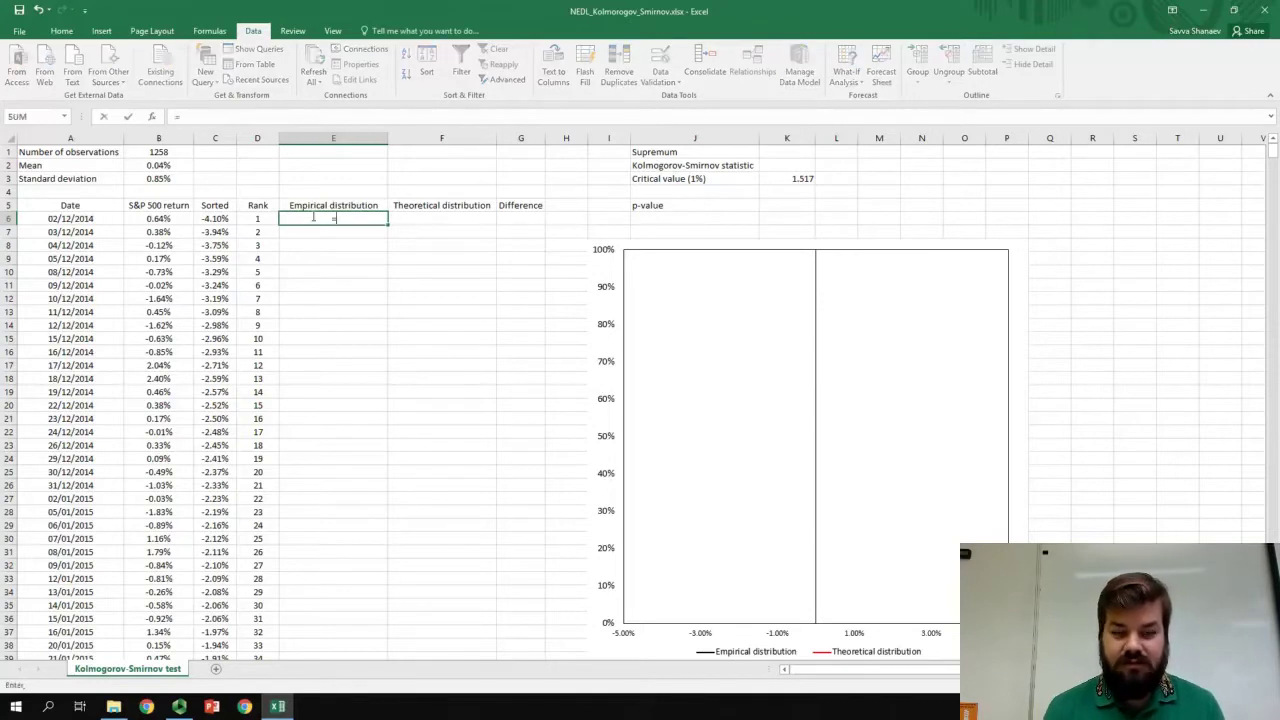
{"action": "left_click", "coordinate": [257, 218]}
{"action": "type", "text": "/"}
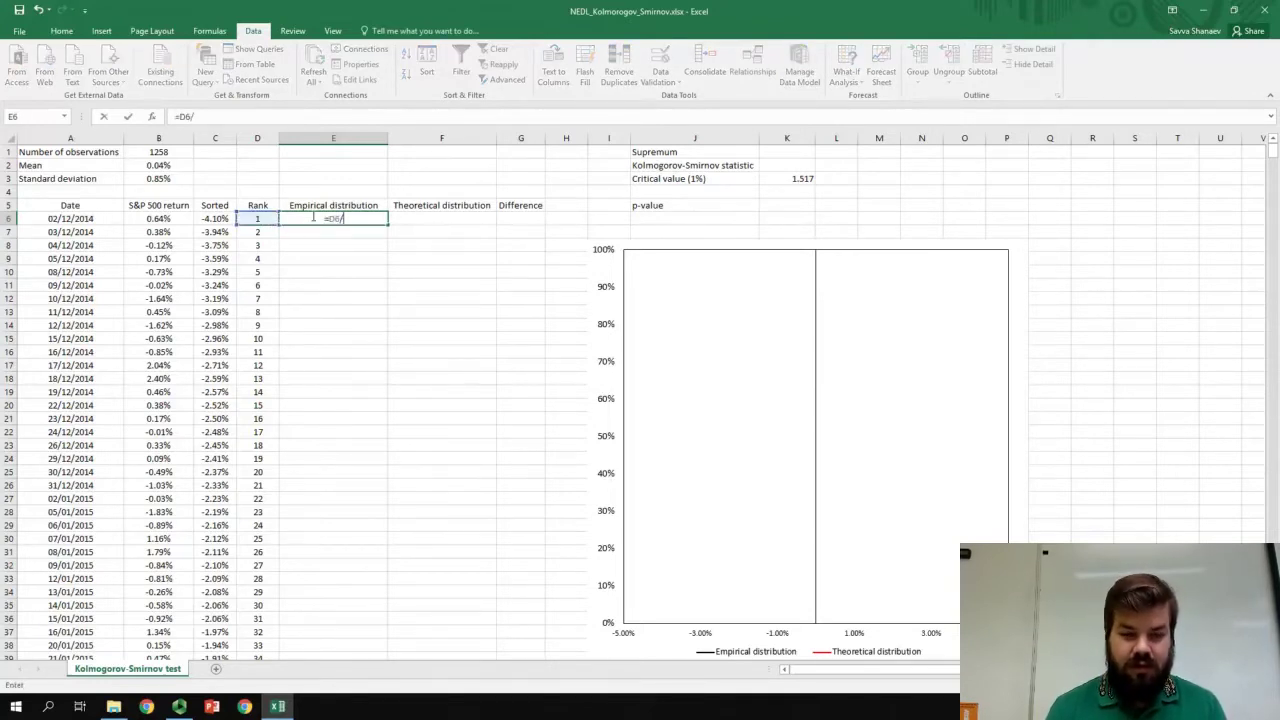
{"action": "left_click", "coordinate": [184, 151]}
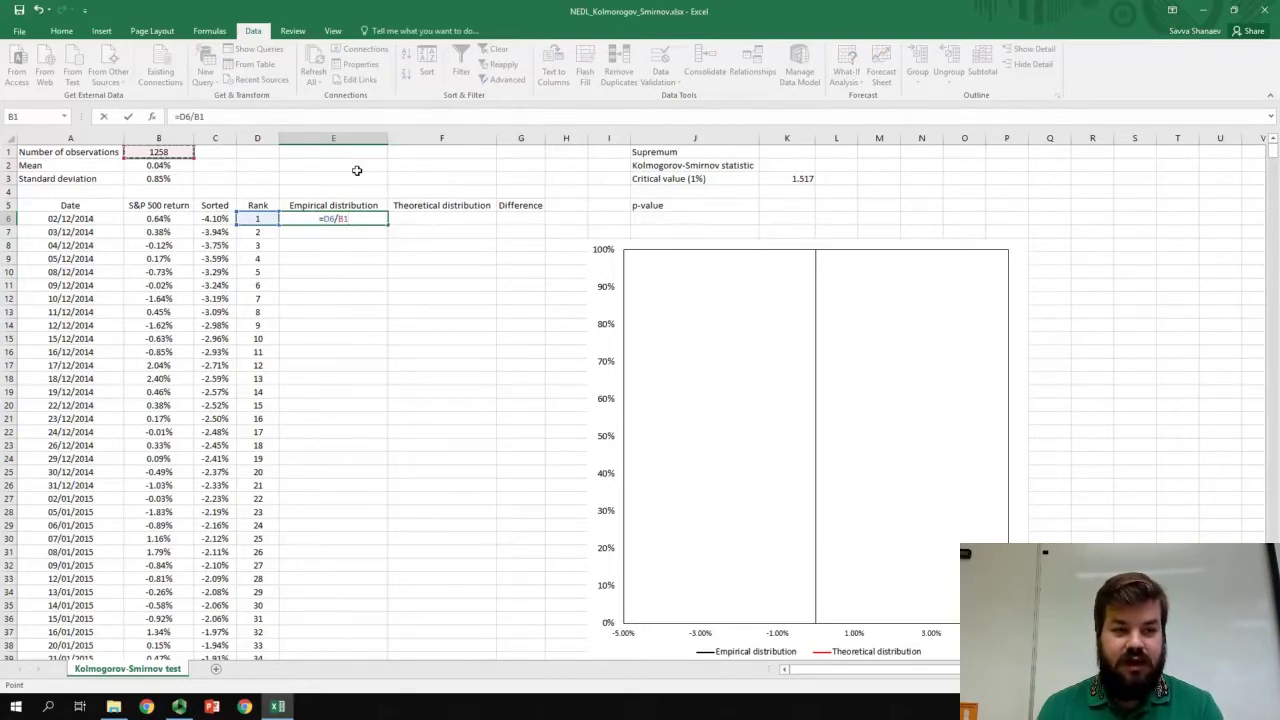
{"action": "key", "text": "F4"}
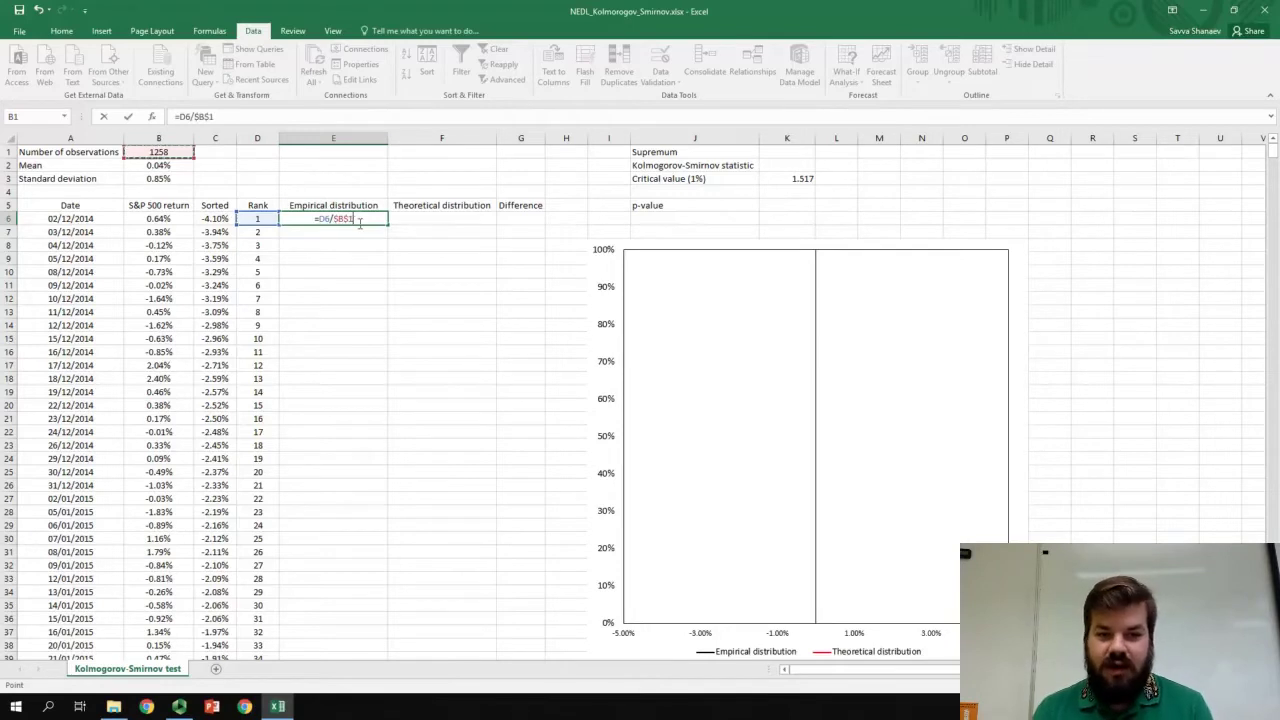
{"action": "key", "text": "ctrl+Return"}
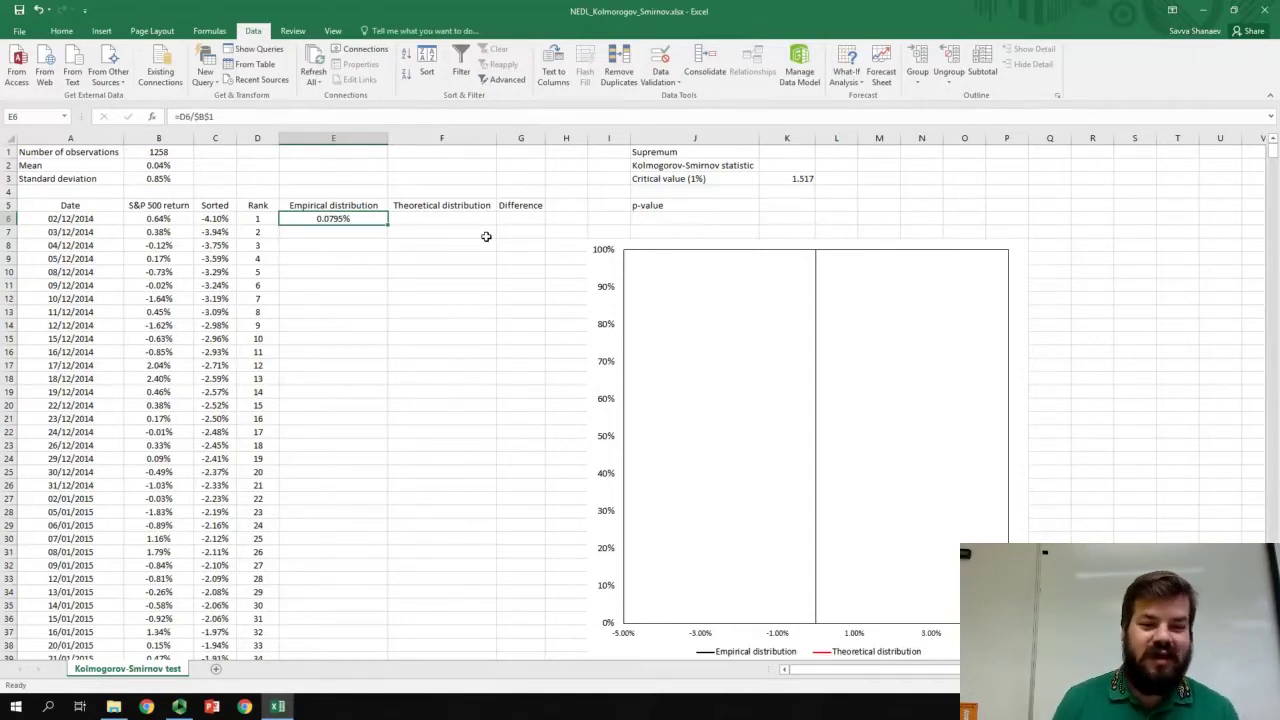
{"action": "double_click", "coordinate": [387, 224]}
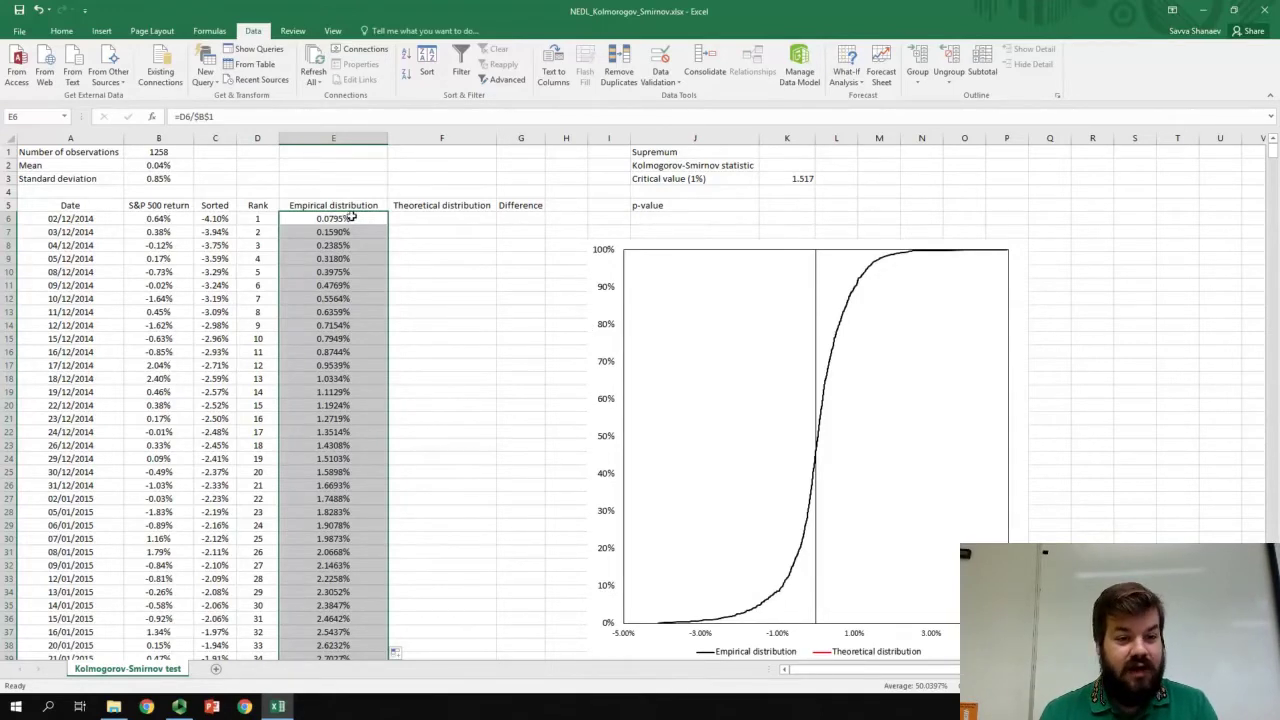
- Calculate the theoretical distribution in F6 with =NORM.DIST(C6,$B$2,$B$3,1) and fill it down the column to the last data row
{"action": "left_click", "coordinate": [430, 218]}
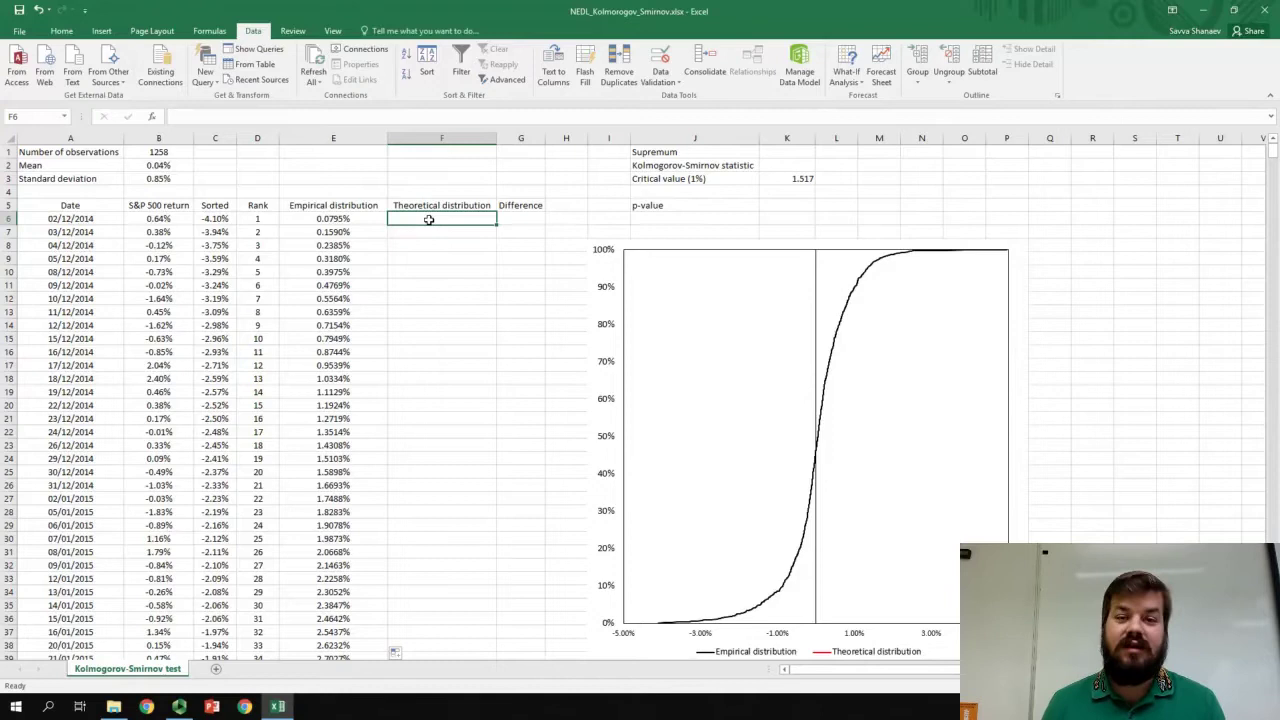
{"action": "type", "text": "="}
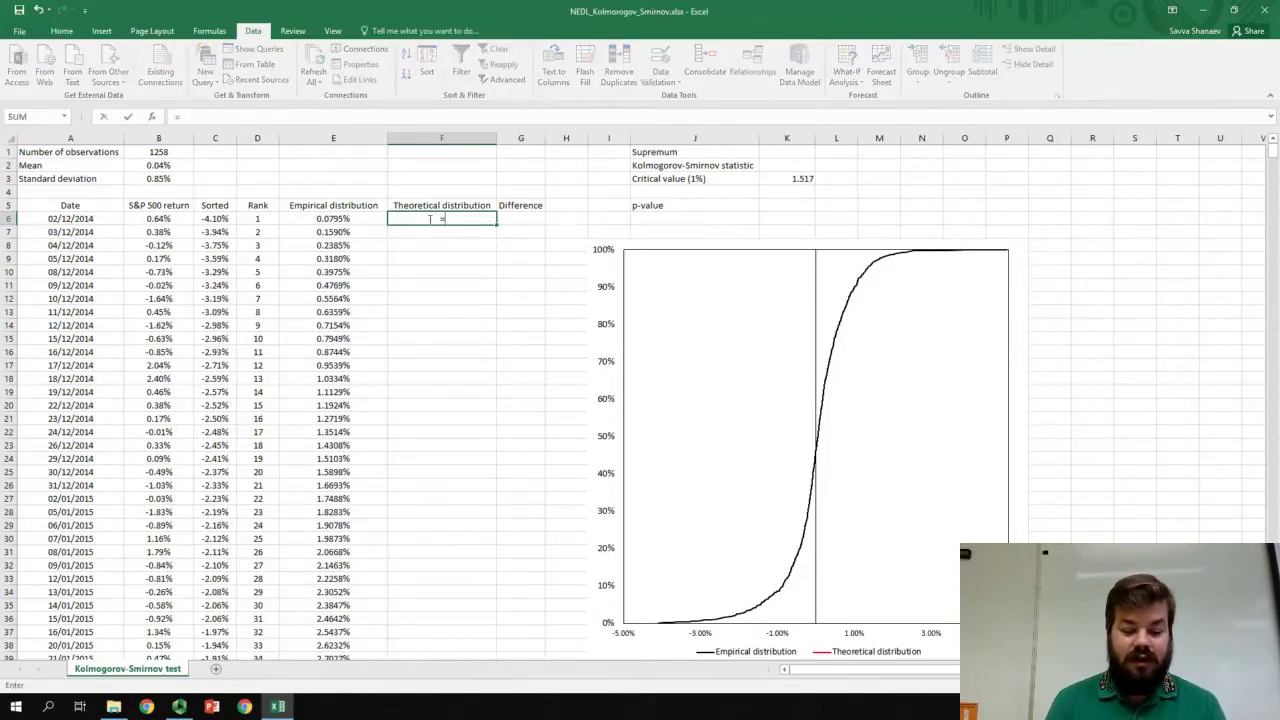
{"action": "type", "text": "norm.d"}
{"action": "key", "text": "Tab"}
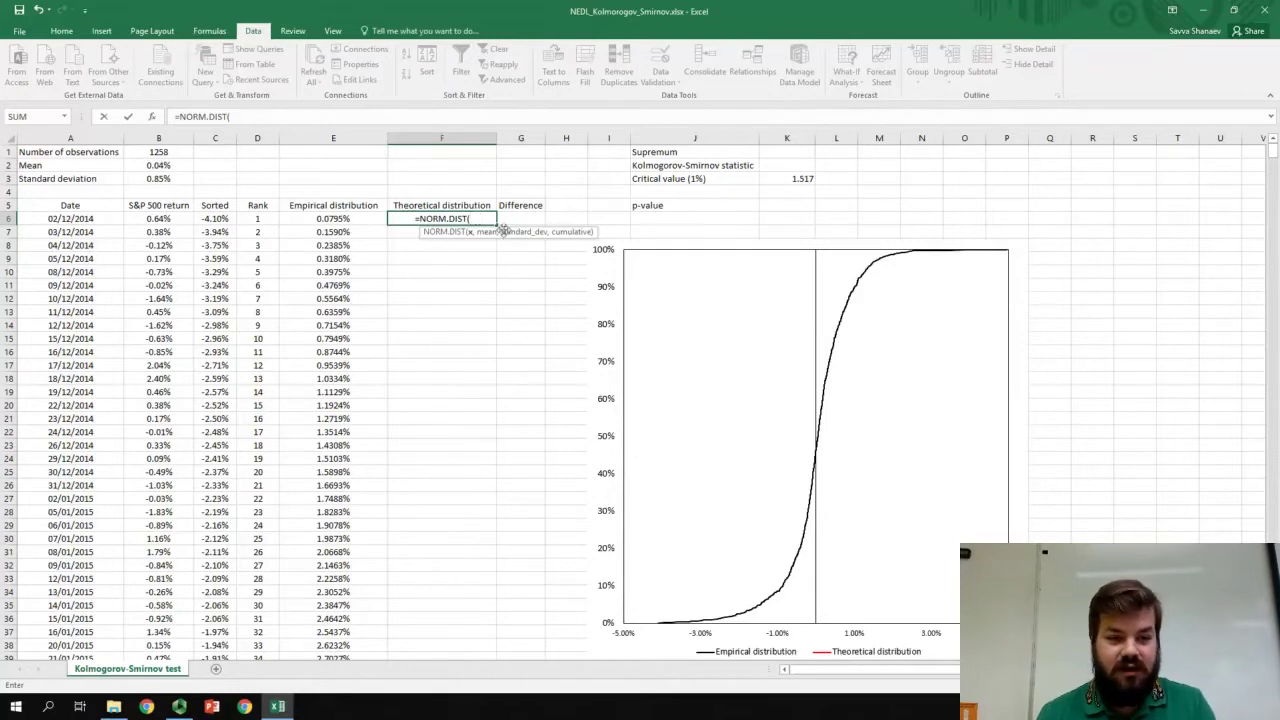
{"action": "left_click", "coordinate": [213, 219]}
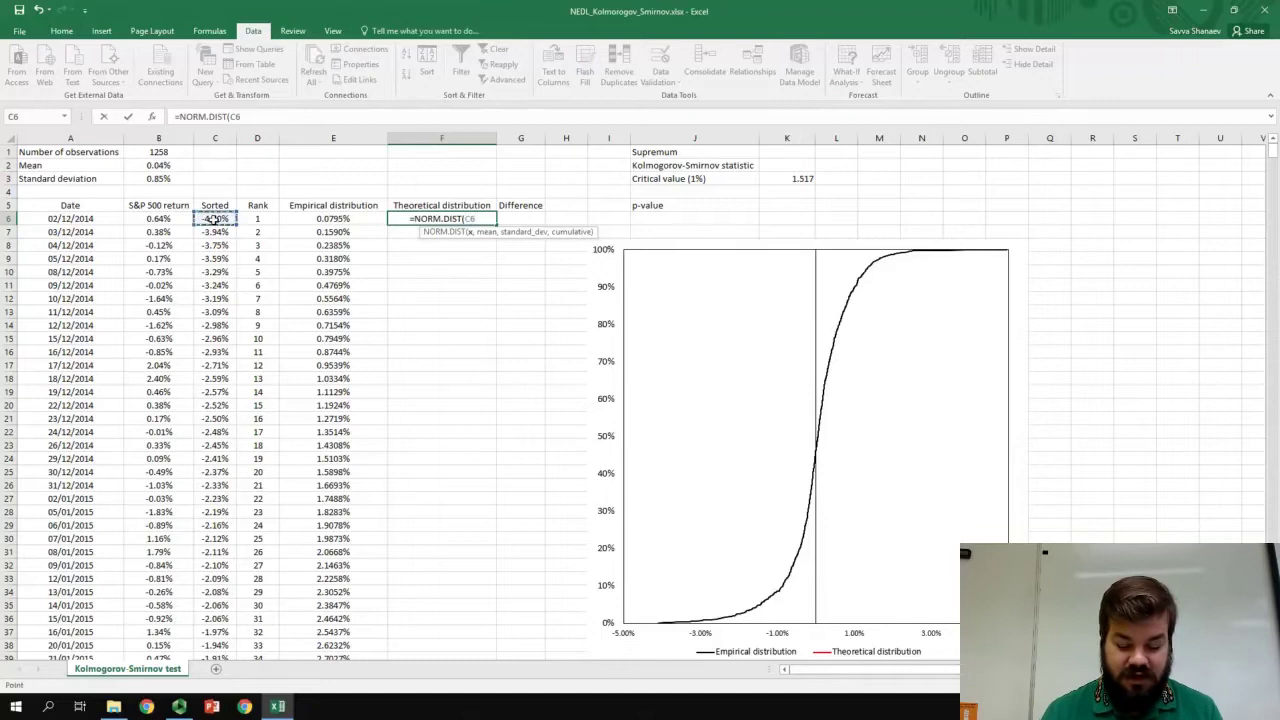
{"action": "type", "text": ","}
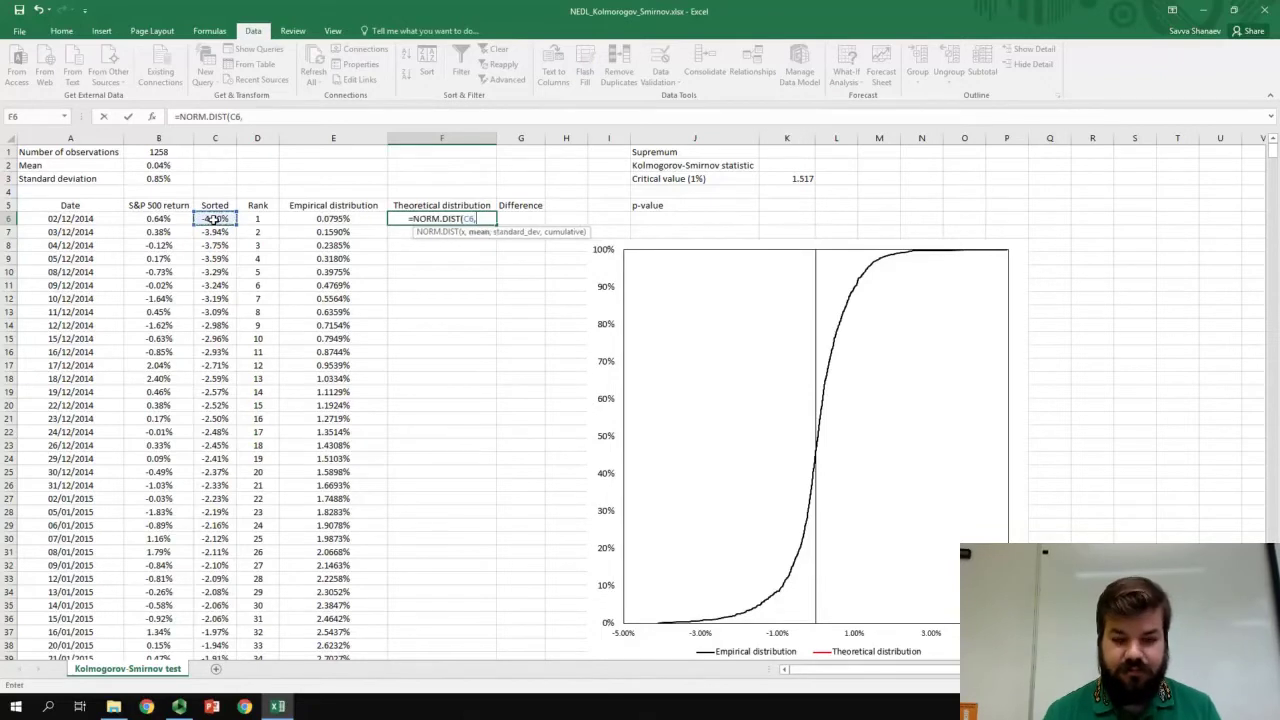
{"action": "left_click", "coordinate": [163, 165]}
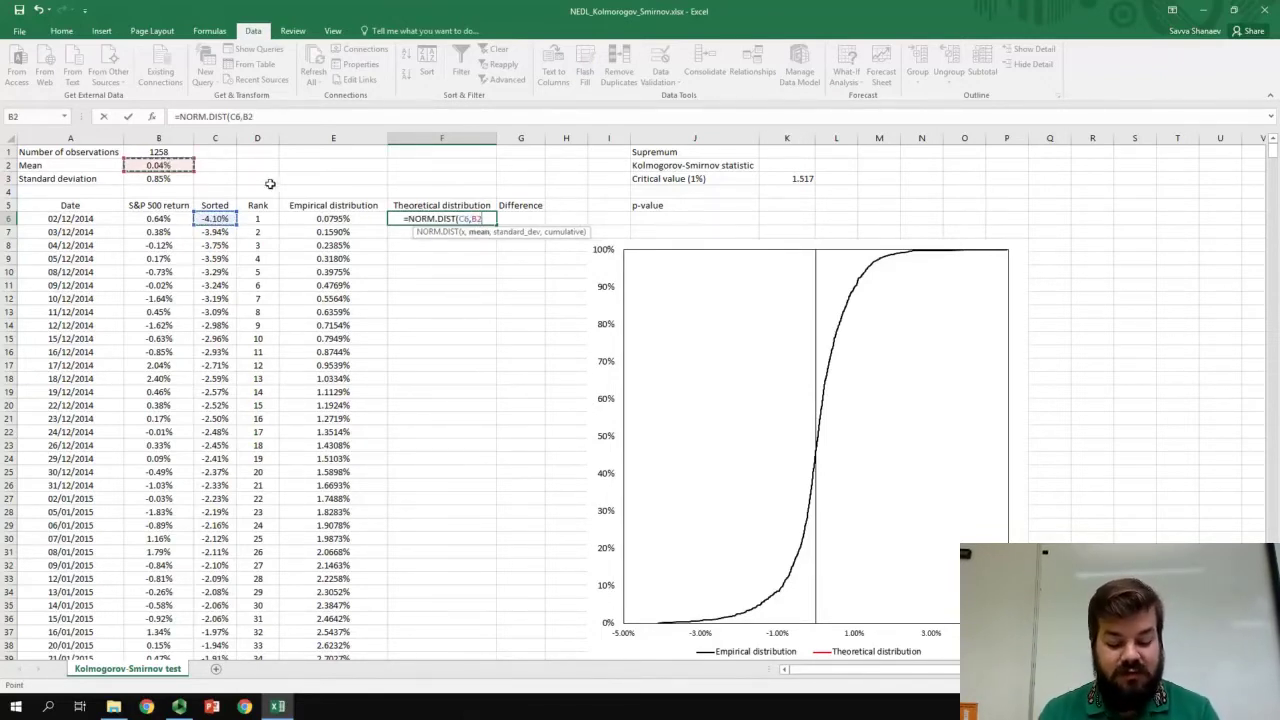
{"action": "key", "text": "F4"}
{"action": "type", "text": ","}
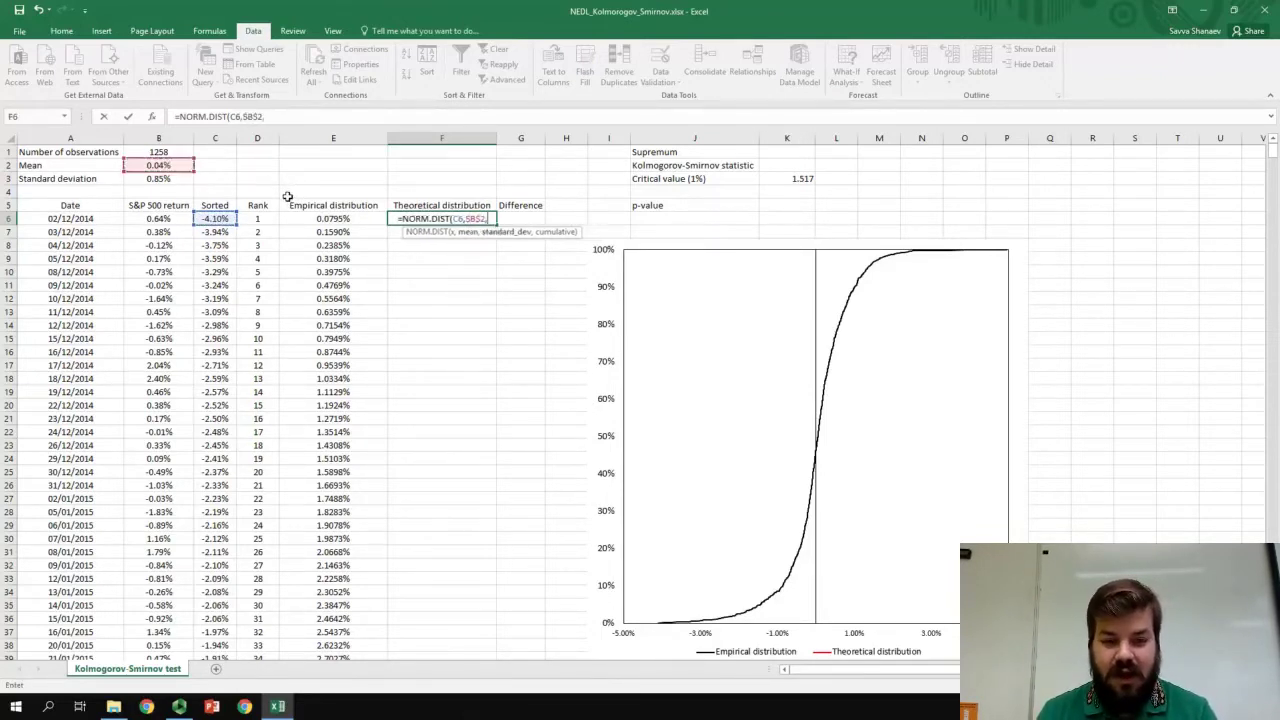
{"action": "left_click", "coordinate": [150, 178]}
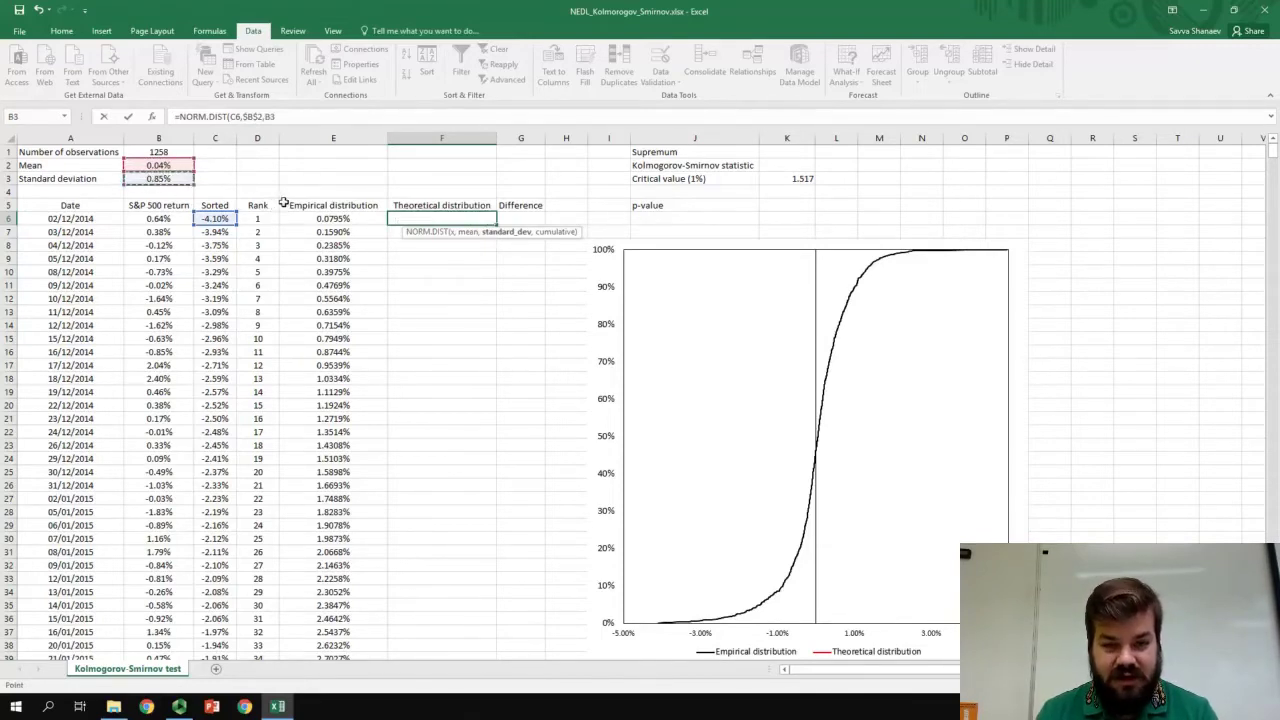
{"action": "key", "text": "F4"}
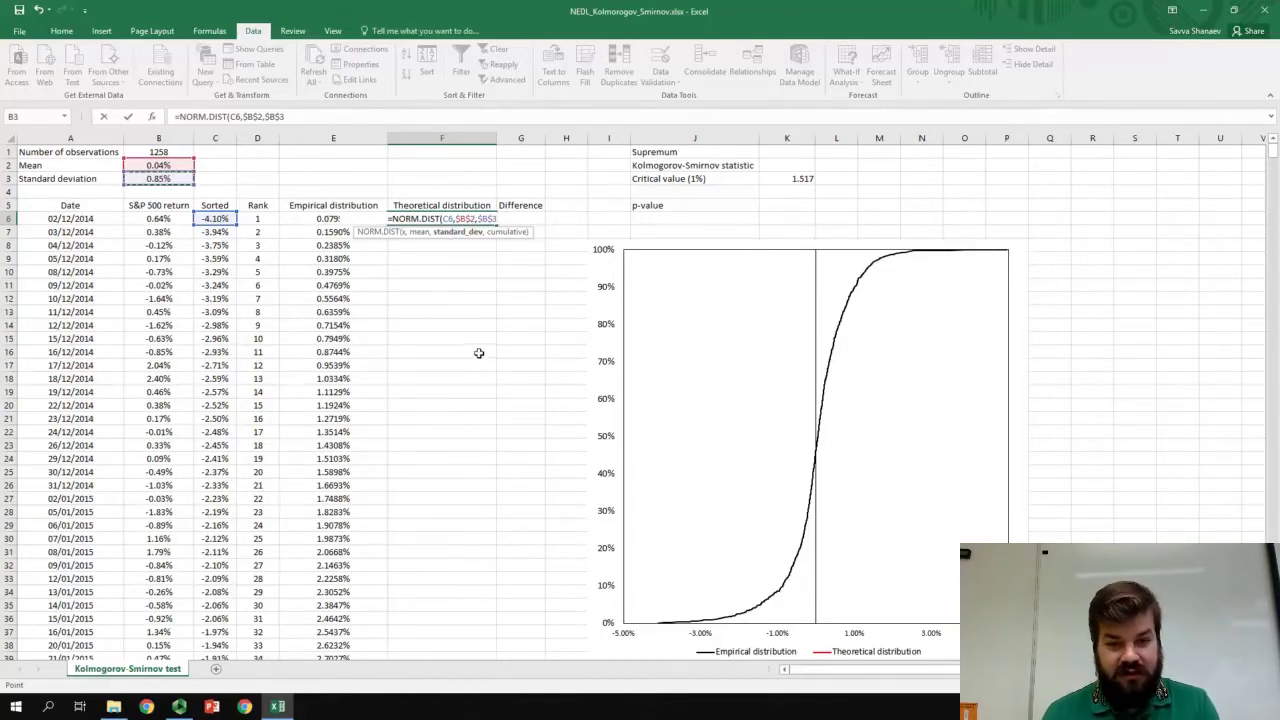
{"action": "type", "text": ","}
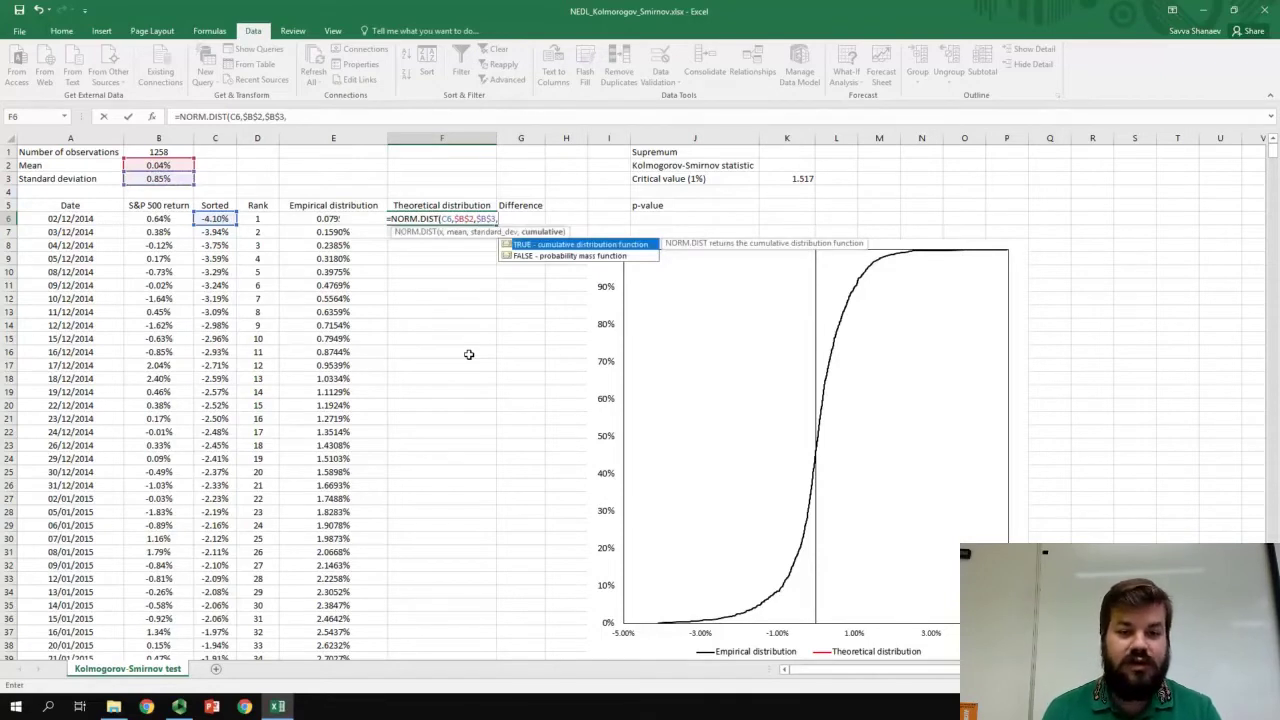
{"action": "type", "text": "1"}
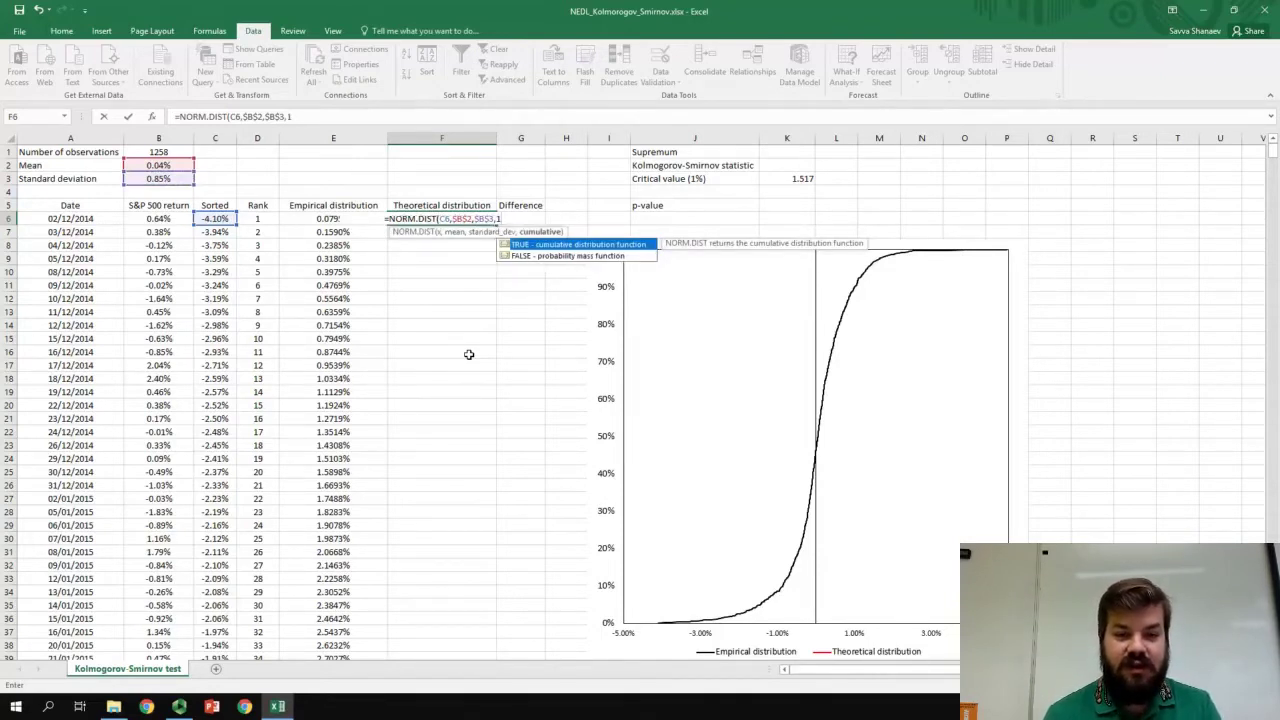
{"action": "type", "text": ")"}
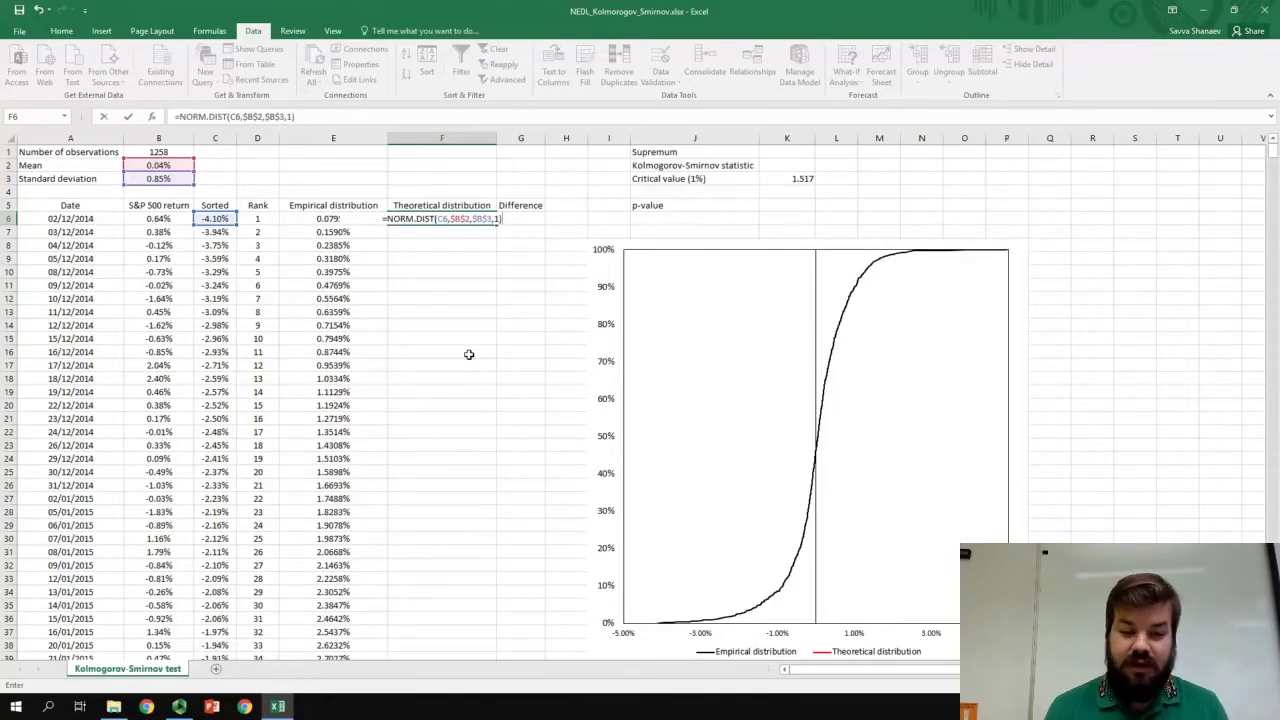
{"action": "key", "text": "ctrl+Return"}
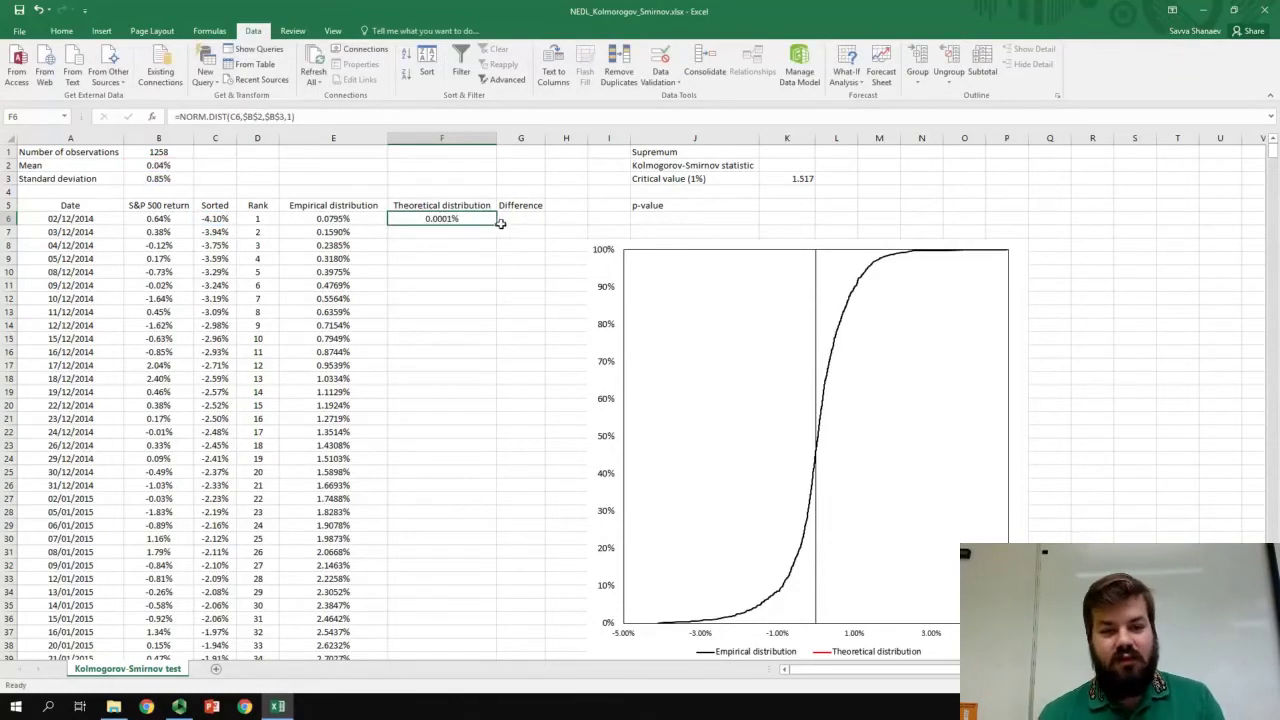
{"action": "double_click", "coordinate": [500, 223]}
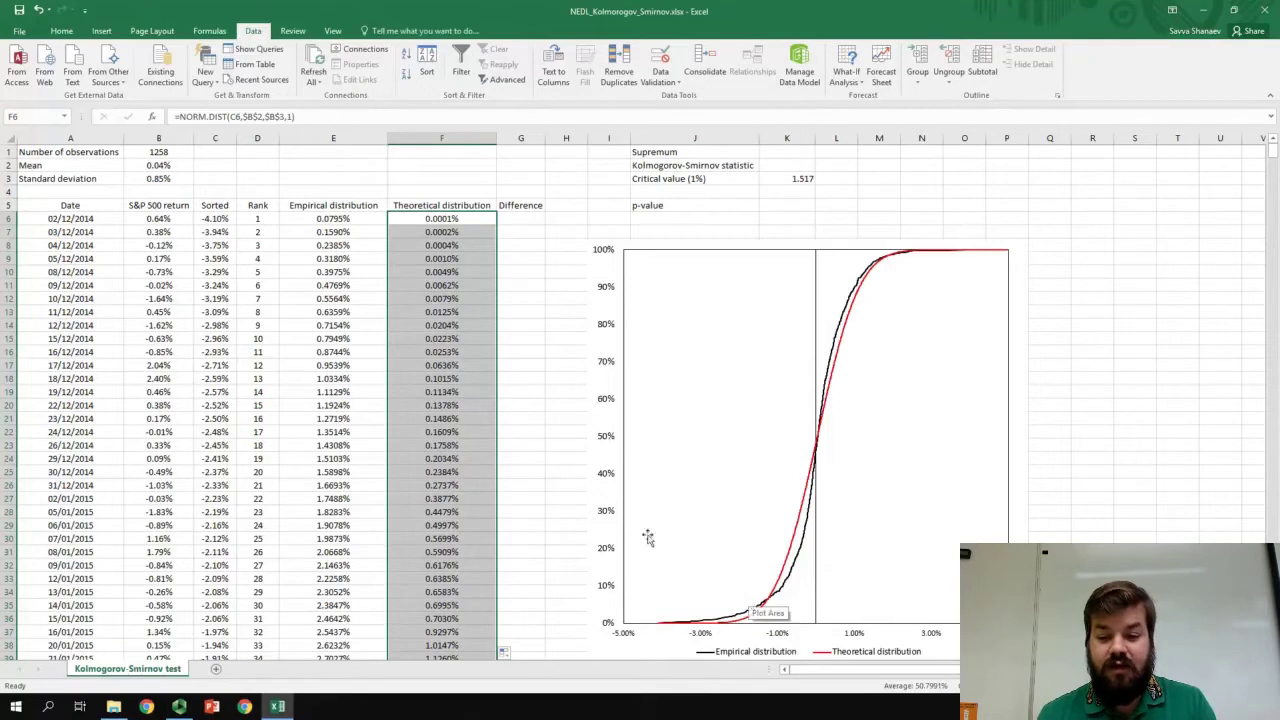
{"action": "left_click", "coordinate": [555, 445]}
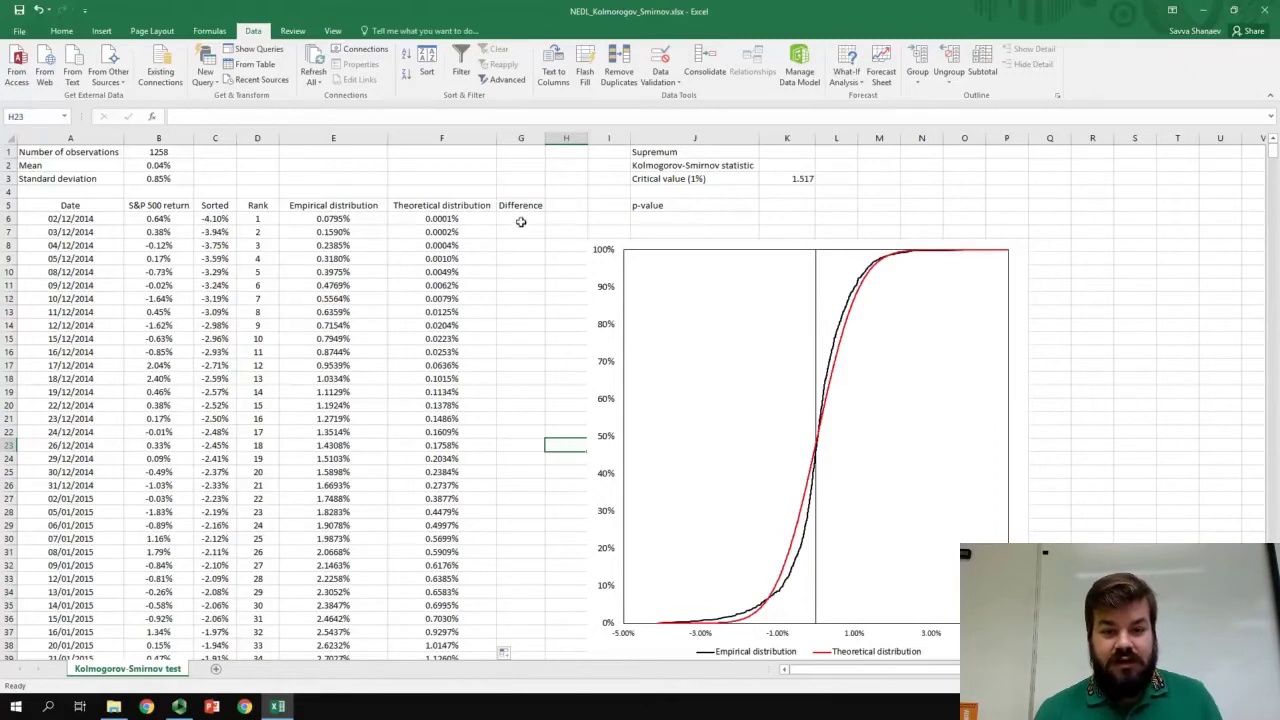
- Calculate the absolute difference between the distributions in G6 with =ABS(E6-F6) and fill it down the Difference column
{"action": "left_click", "coordinate": [520, 218]}
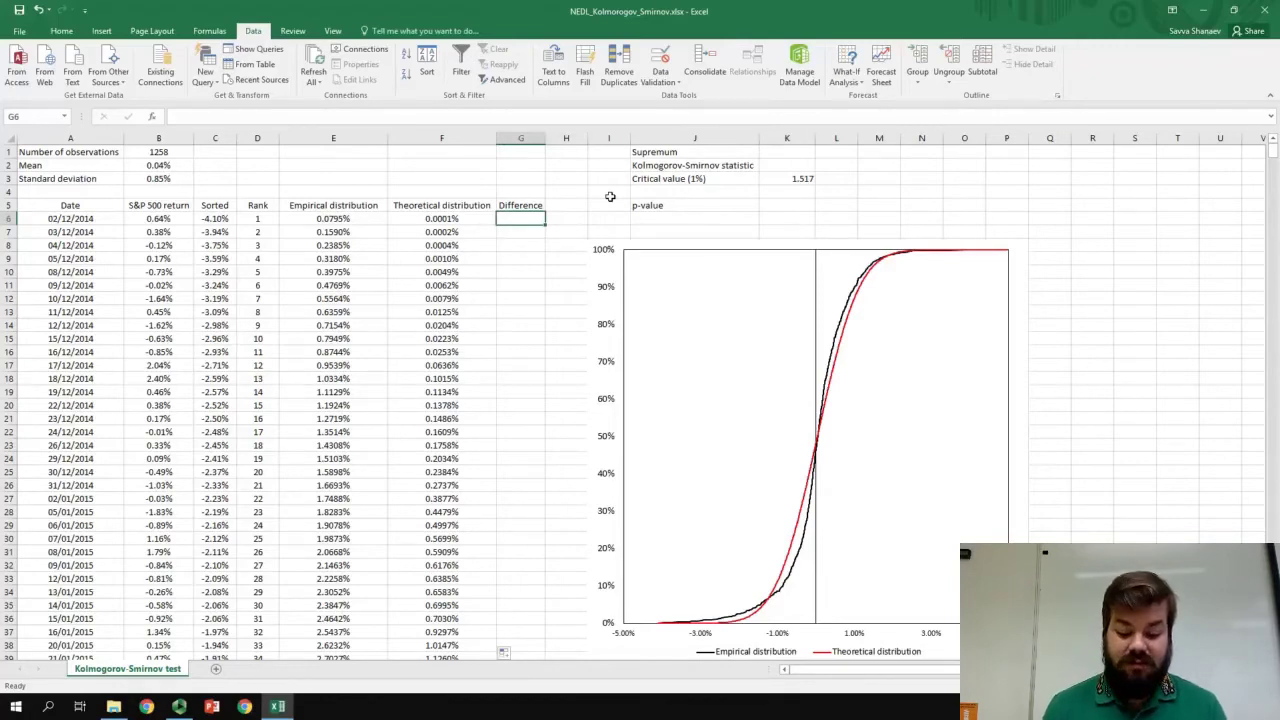
{"action": "type", "text": "=ab"}
{"action": "key", "text": "Tab"}
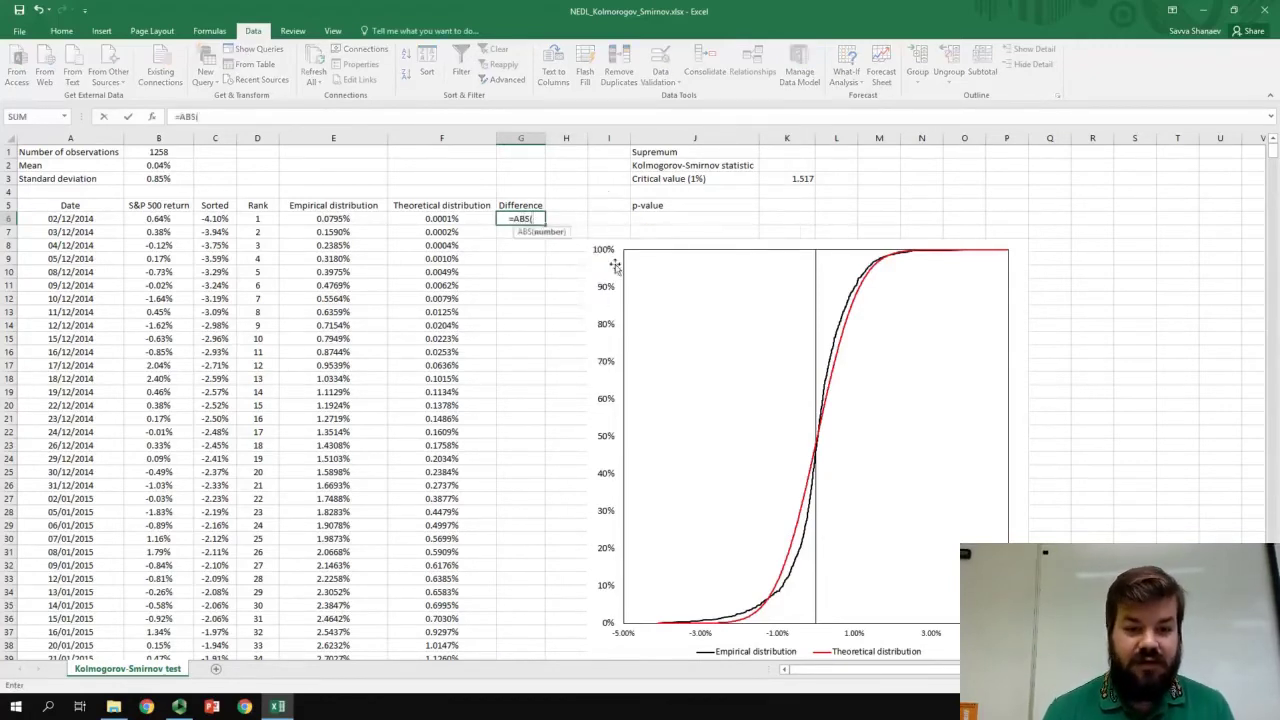
{"action": "left_click", "coordinate": [342, 218]}
{"action": "type", "text": "-"}
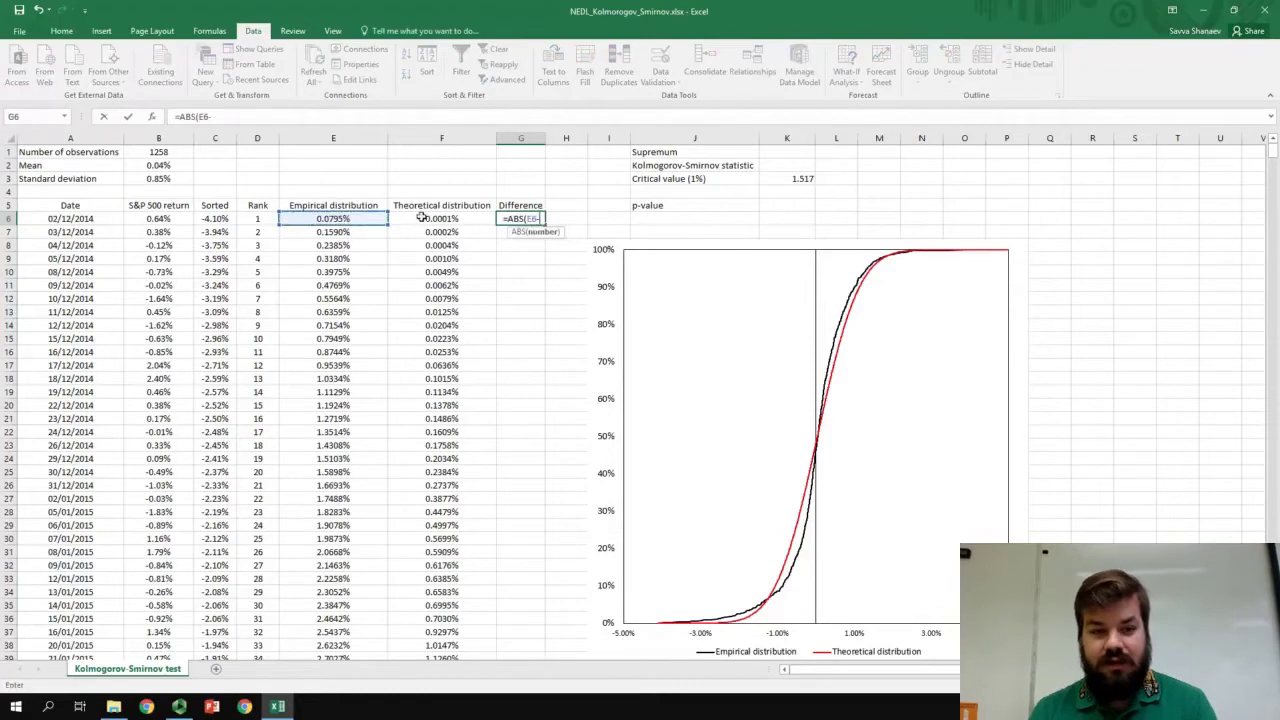
{"action": "left_click", "coordinate": [422, 218]}
{"action": "type", "text": ")"}
{"action": "key", "text": "Return"}
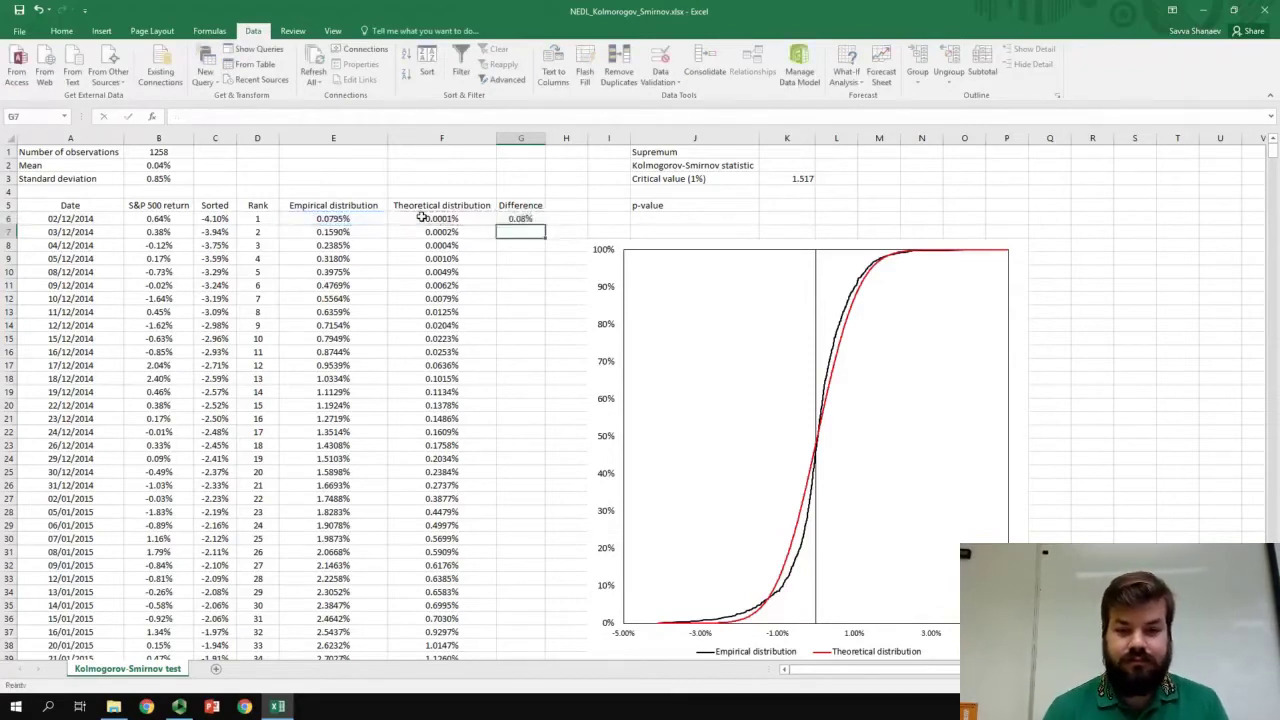
{"action": "key", "text": "Up"}
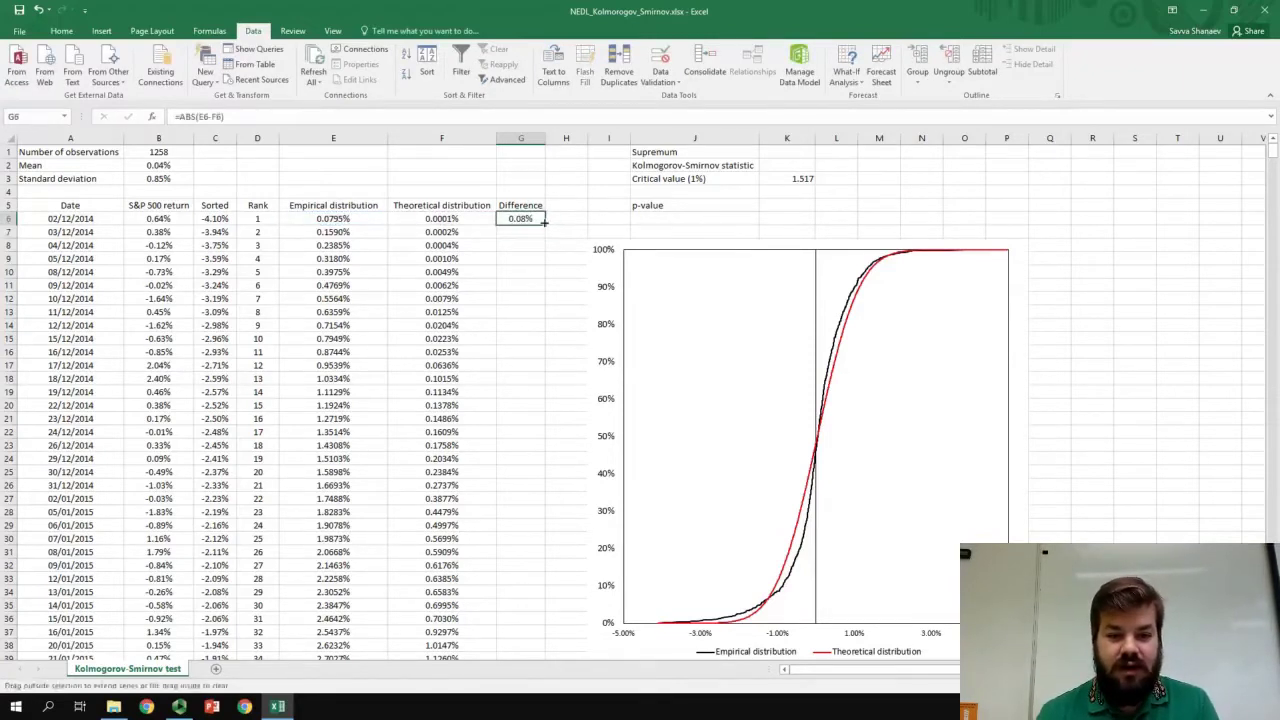
{"action": "double_click", "coordinate": [544, 222]}
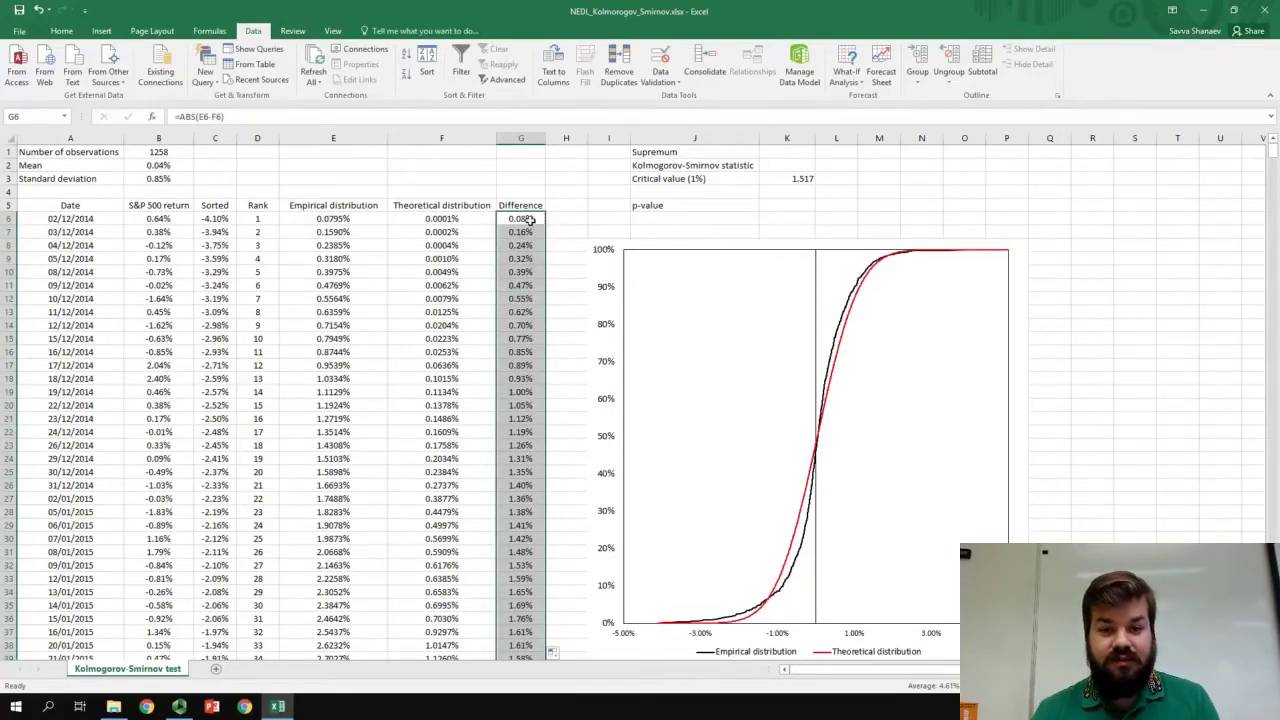
- Calculate the supremum of the differences in K1 with =MAX(G6:G1263)
{"action": "left_click", "coordinate": [788, 153]}
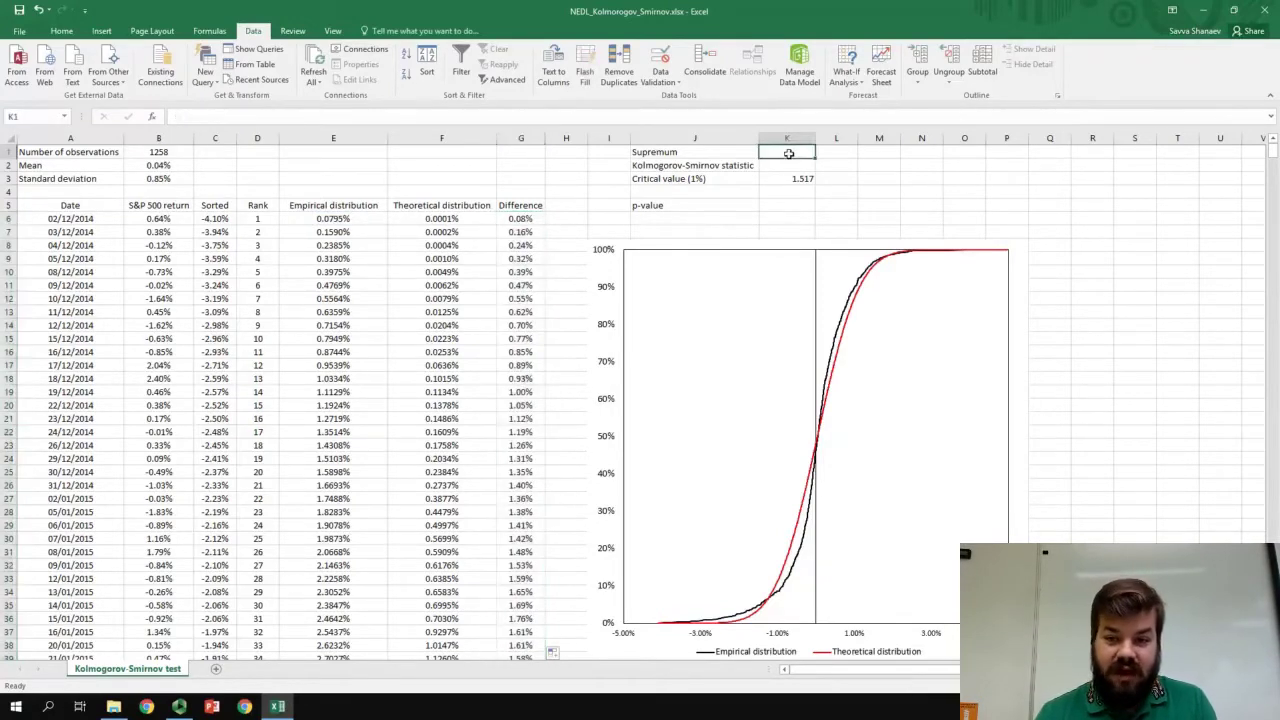
{"action": "type", "text": "=max"}
{"action": "key", "text": "Tab"}
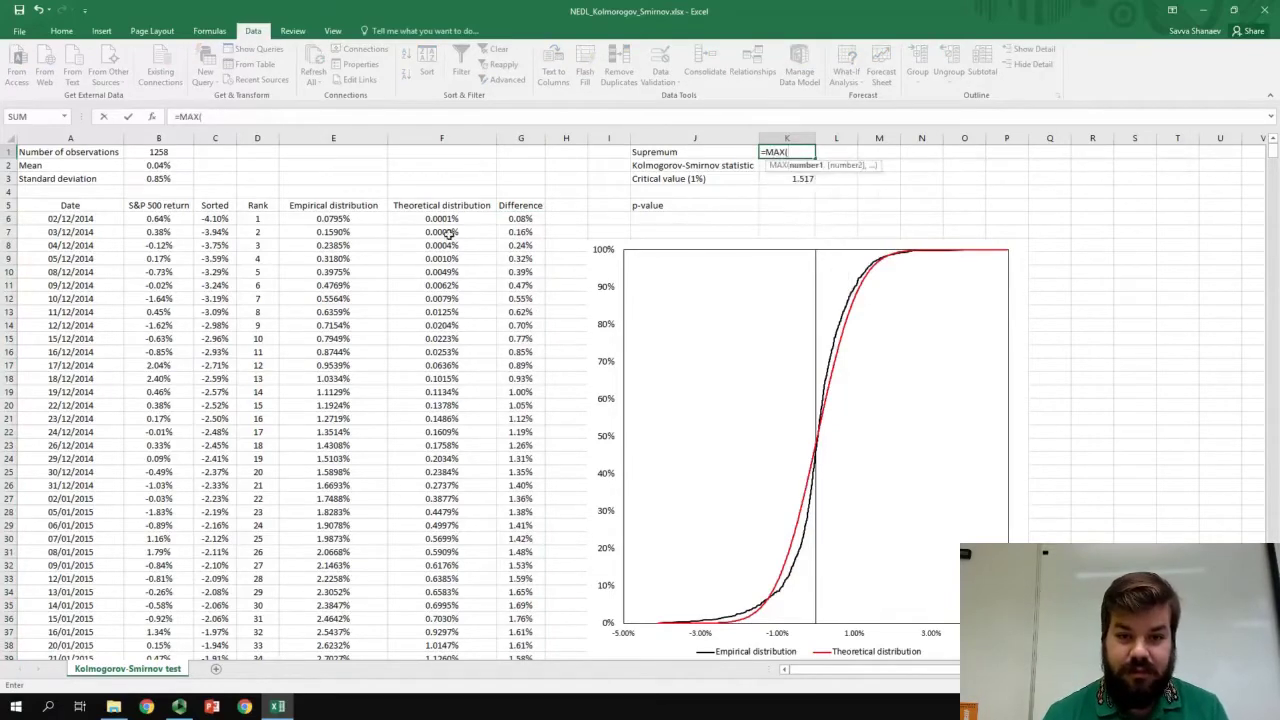
{"action": "left_click", "coordinate": [513, 219]}
{"action": "key", "text": "ctrl+shift+Down"}
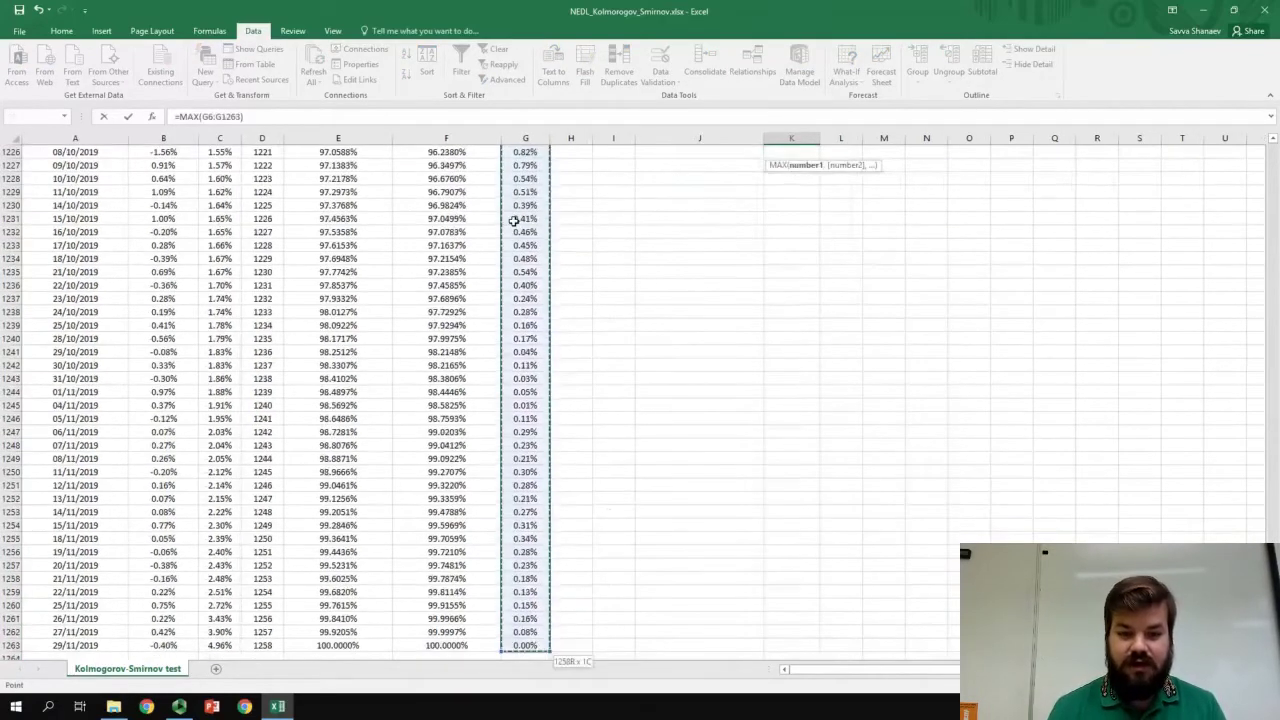
{"action": "key", "text": "Return"}
{"action": "key", "text": "Up"}
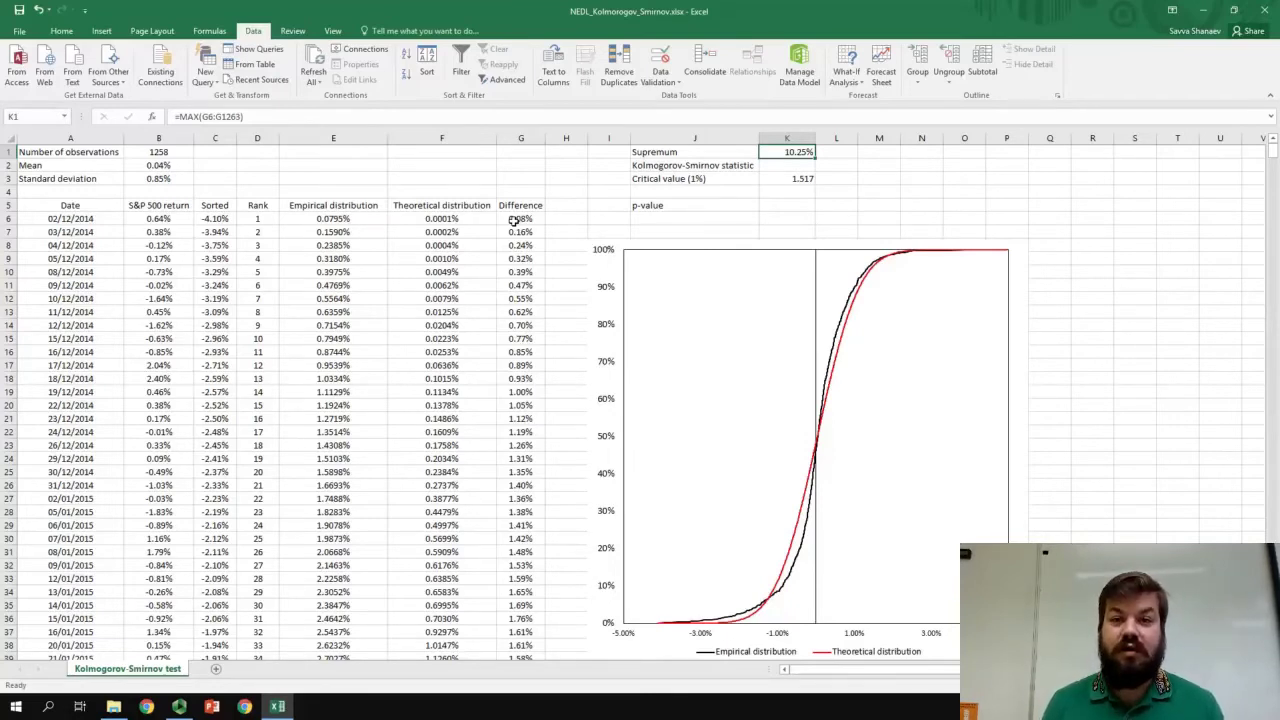
- Calculate the Kolmogorov-Smirnov statistic in K2 with =K1*SQRT(B1)
{"action": "key", "text": "Return"}
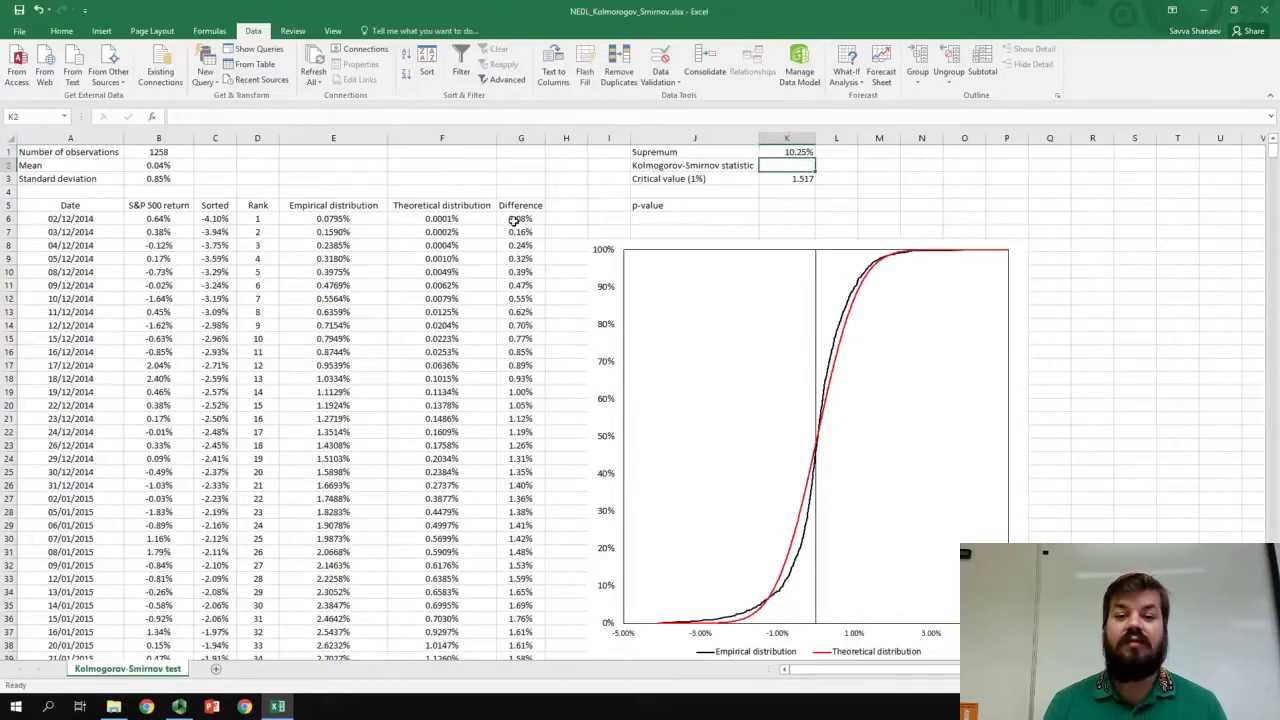
{"action": "type", "text": "="}
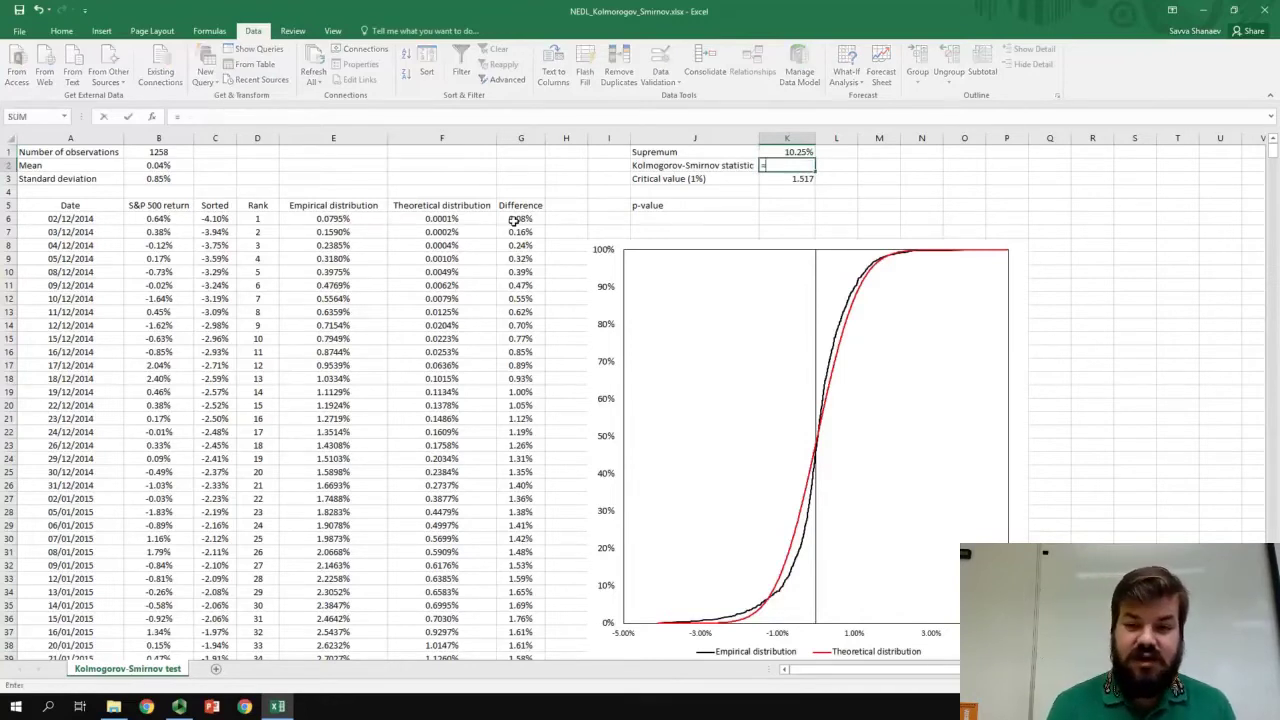
{"action": "key", "text": "Up"}
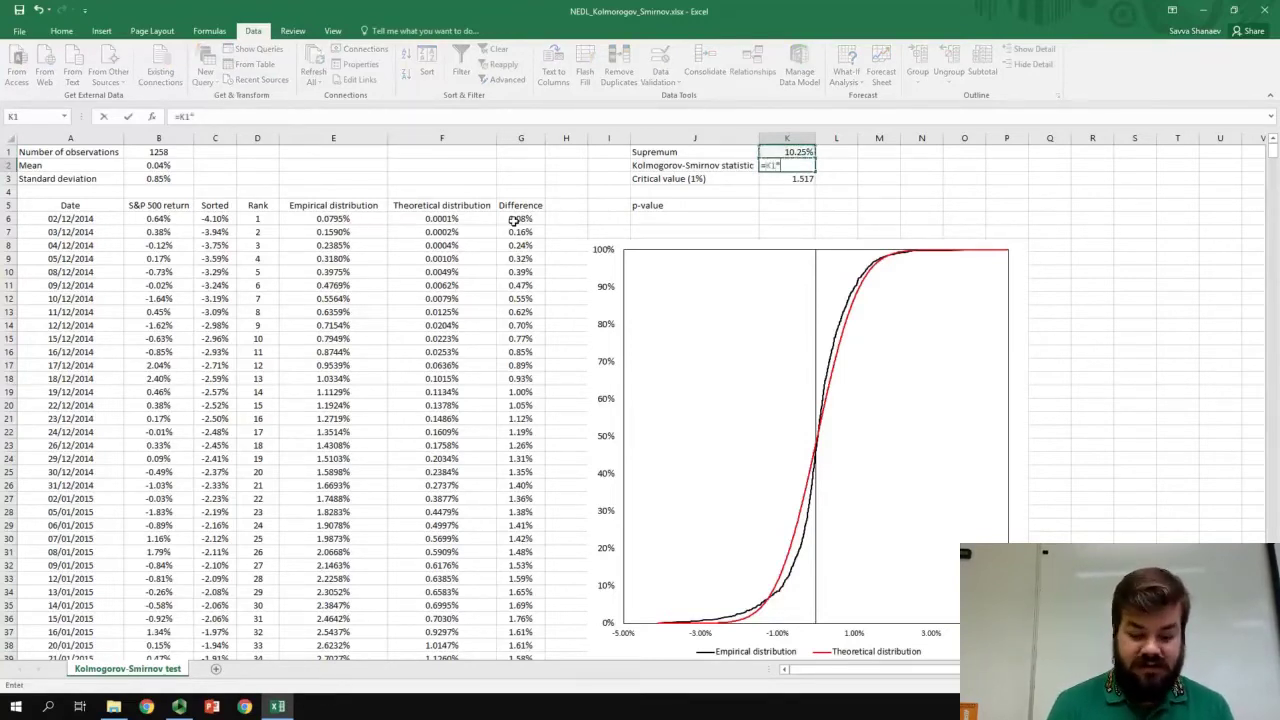
{"action": "type", "text": "*SQRT("}
{"action": "left_click", "coordinate": [152, 155]}
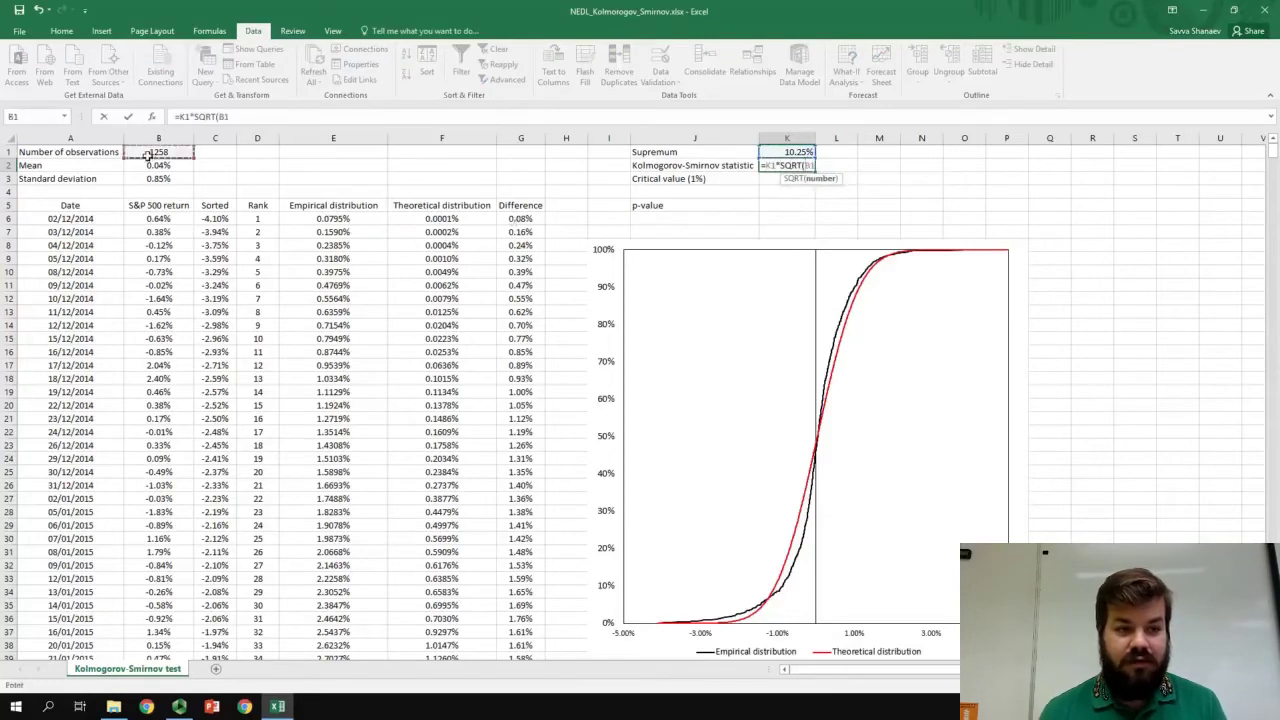
{"action": "type", "text": ")"}
{"action": "key", "text": "ctrl+Return"}
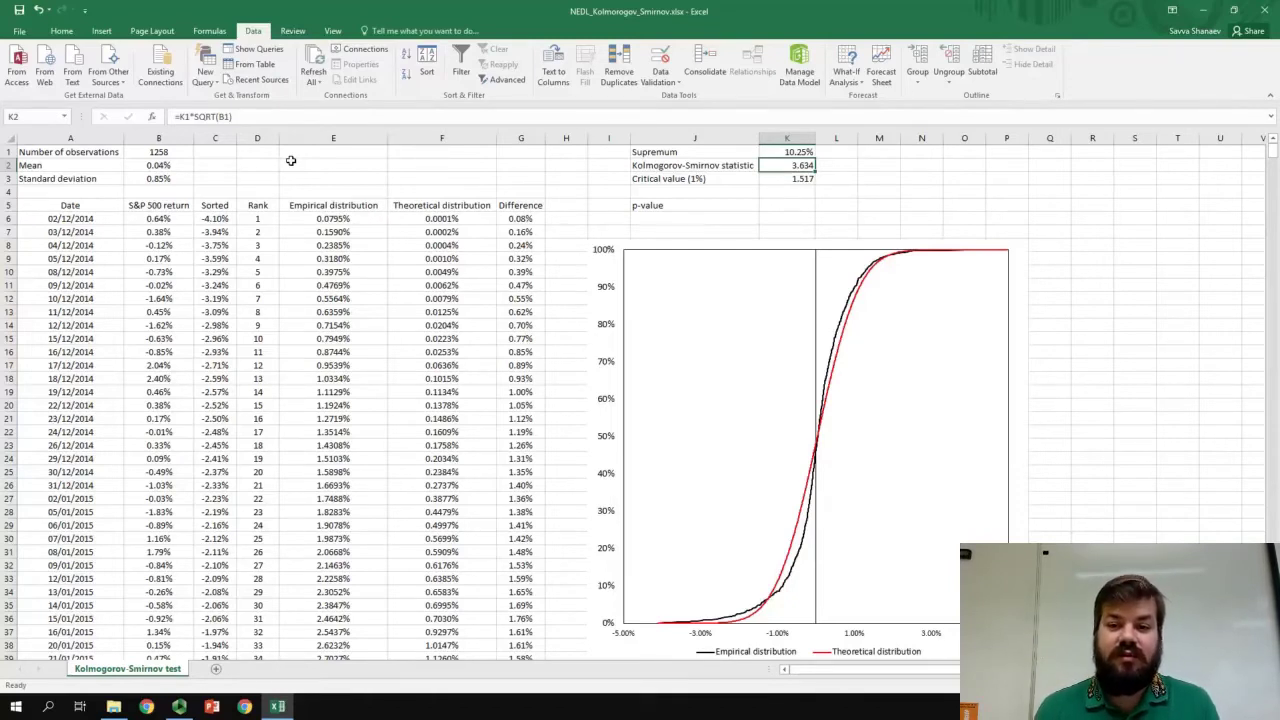
- Compare the Kolmogorov-Smirnov statistic in K2 with the 1% critical value in K3
{"action": "key", "text": "Down"}
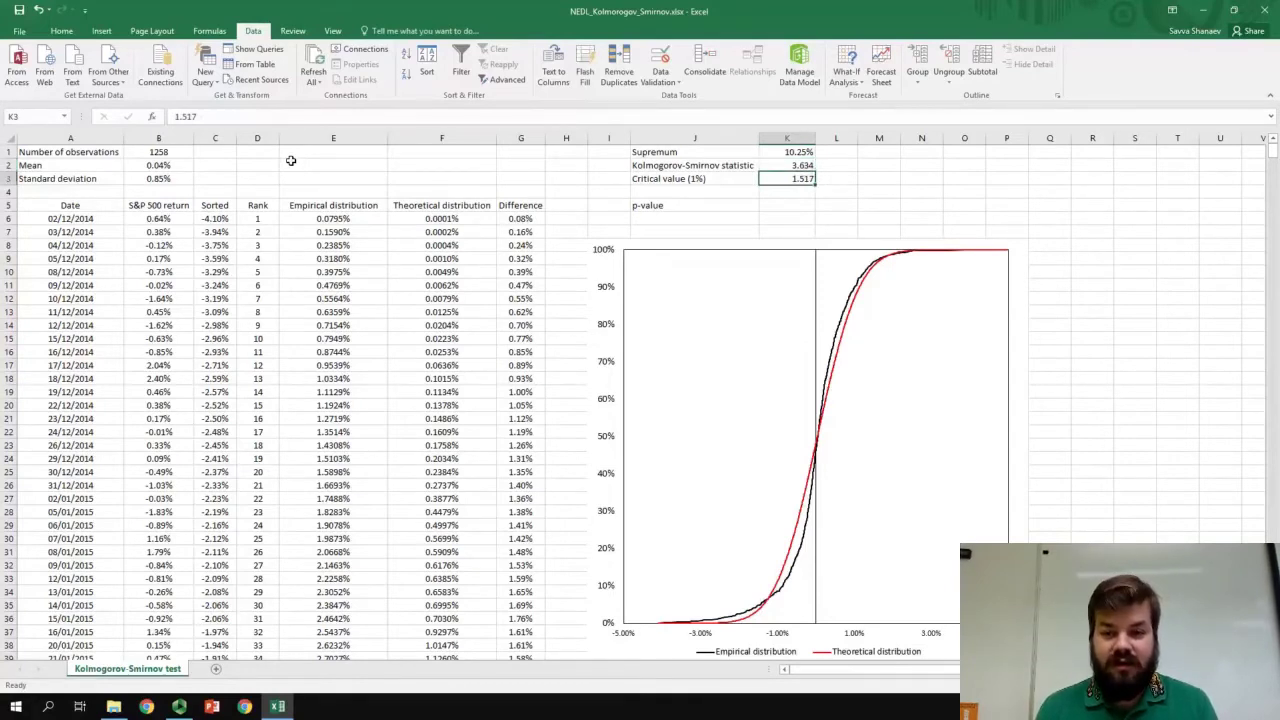
{"action": "key", "text": "Up"}
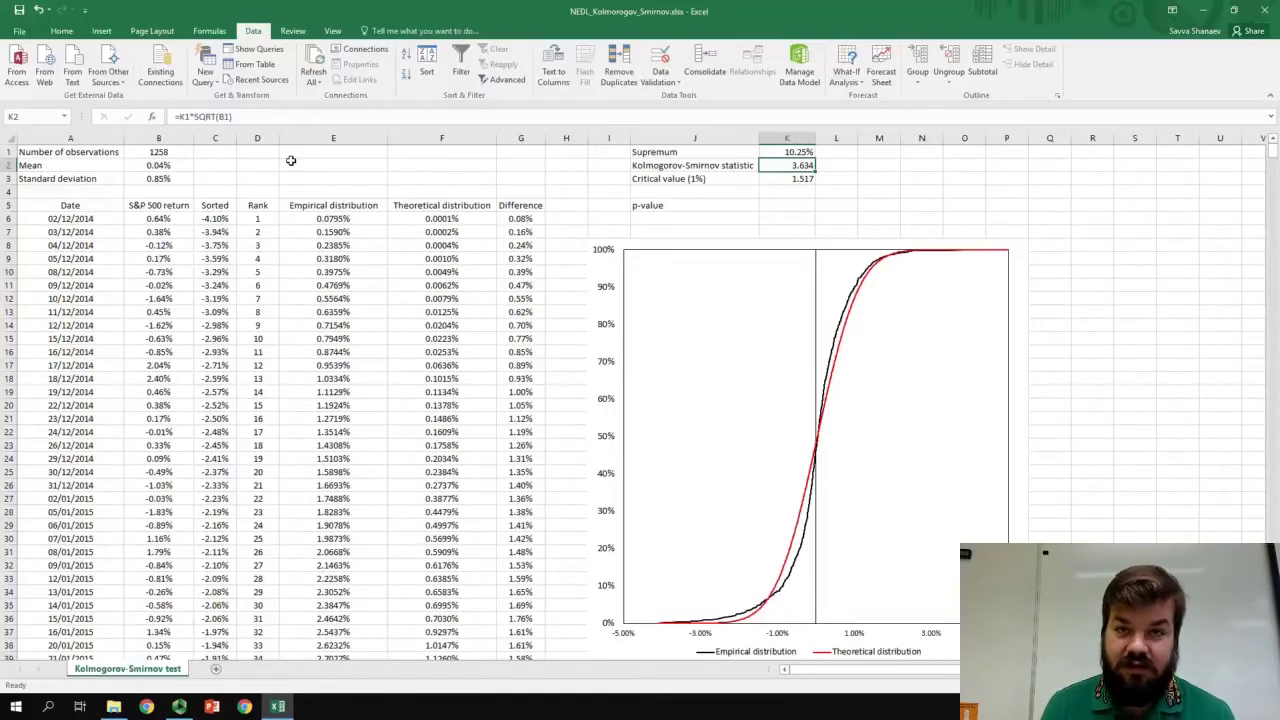
{"action": "left_click", "coordinate": [800, 179]}
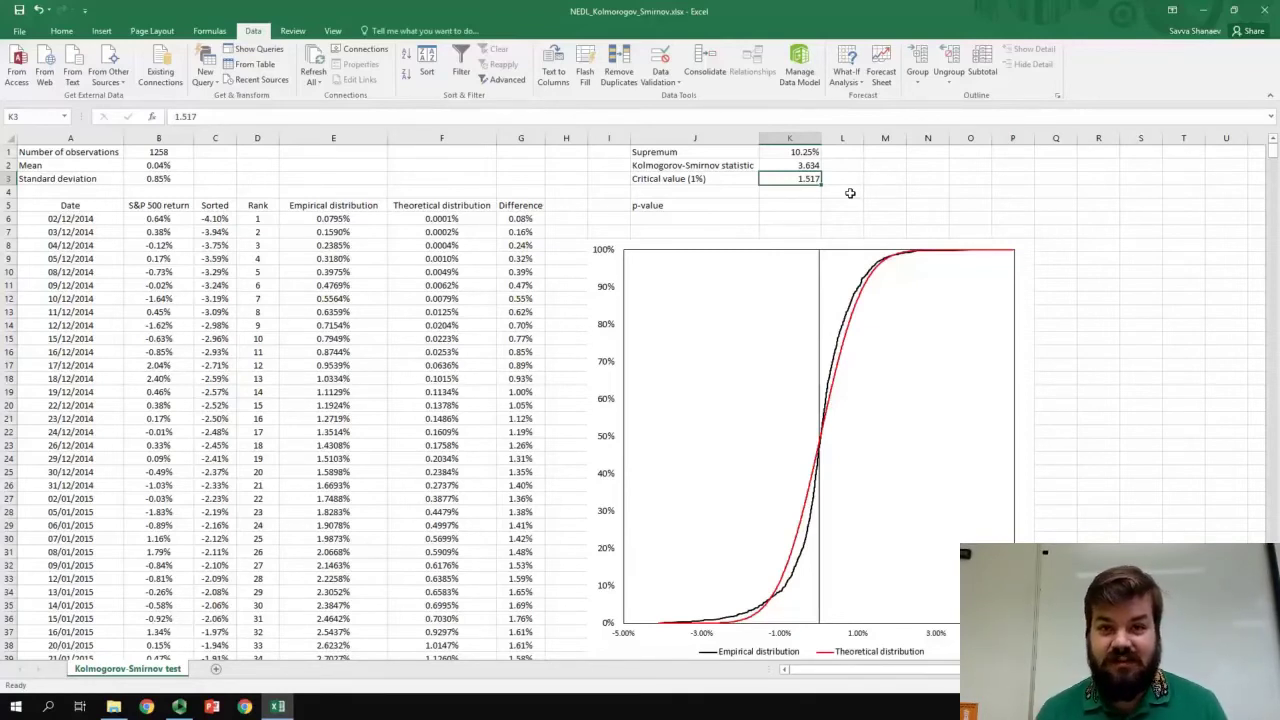
{"action": "left_click", "coordinate": [798, 166]}
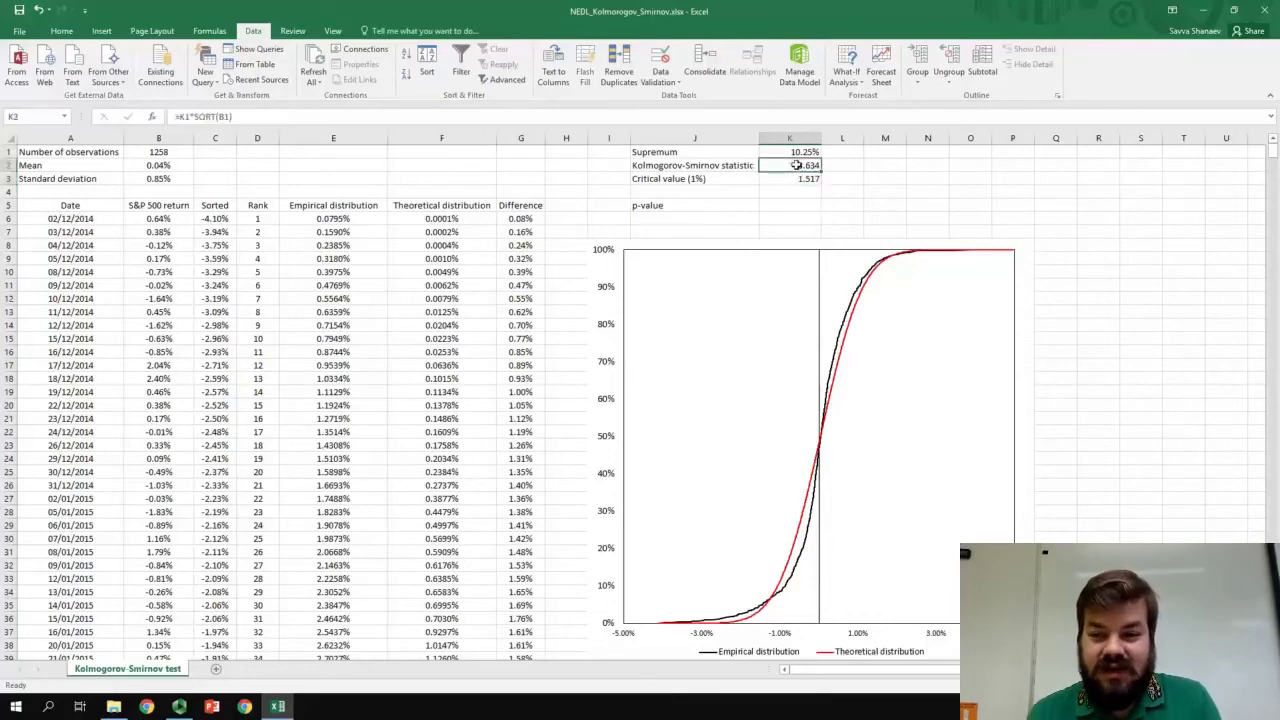
{"action": "left_click", "coordinate": [800, 180]}
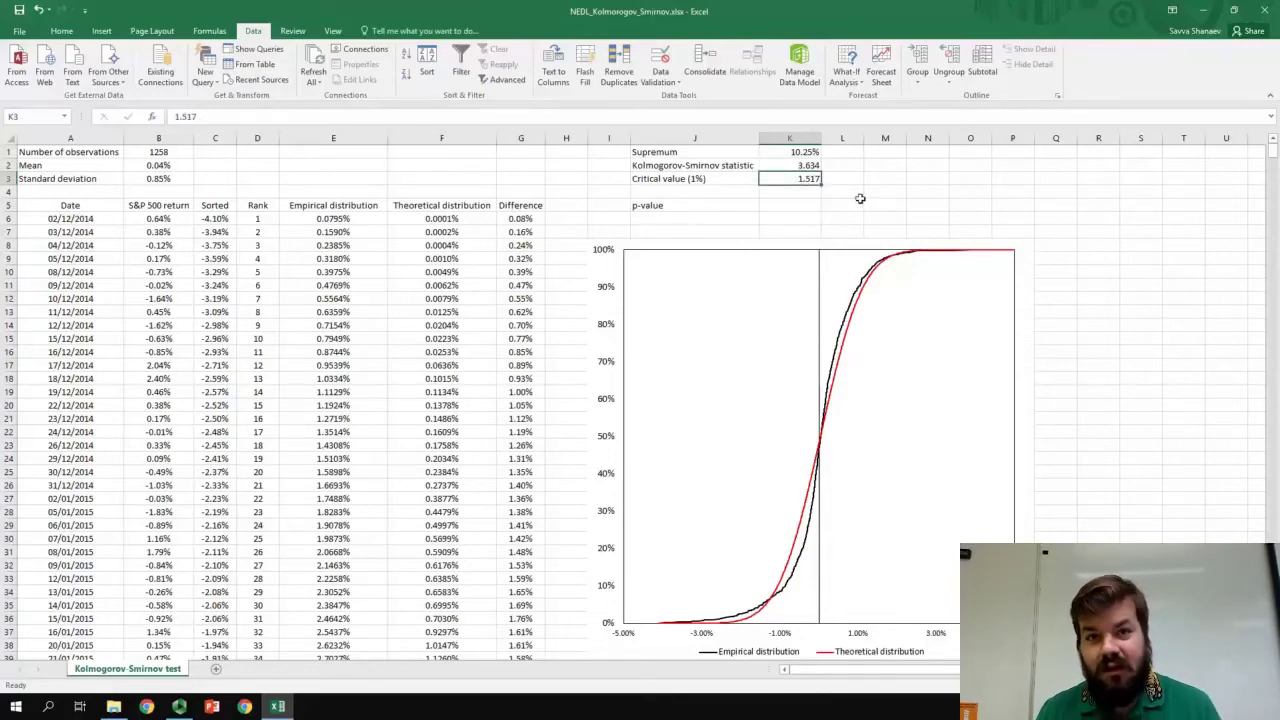
- Calculate the p-value in K5 with =EXP(-(K1^2)*B1)
{"action": "left_click", "coordinate": [806, 203]}
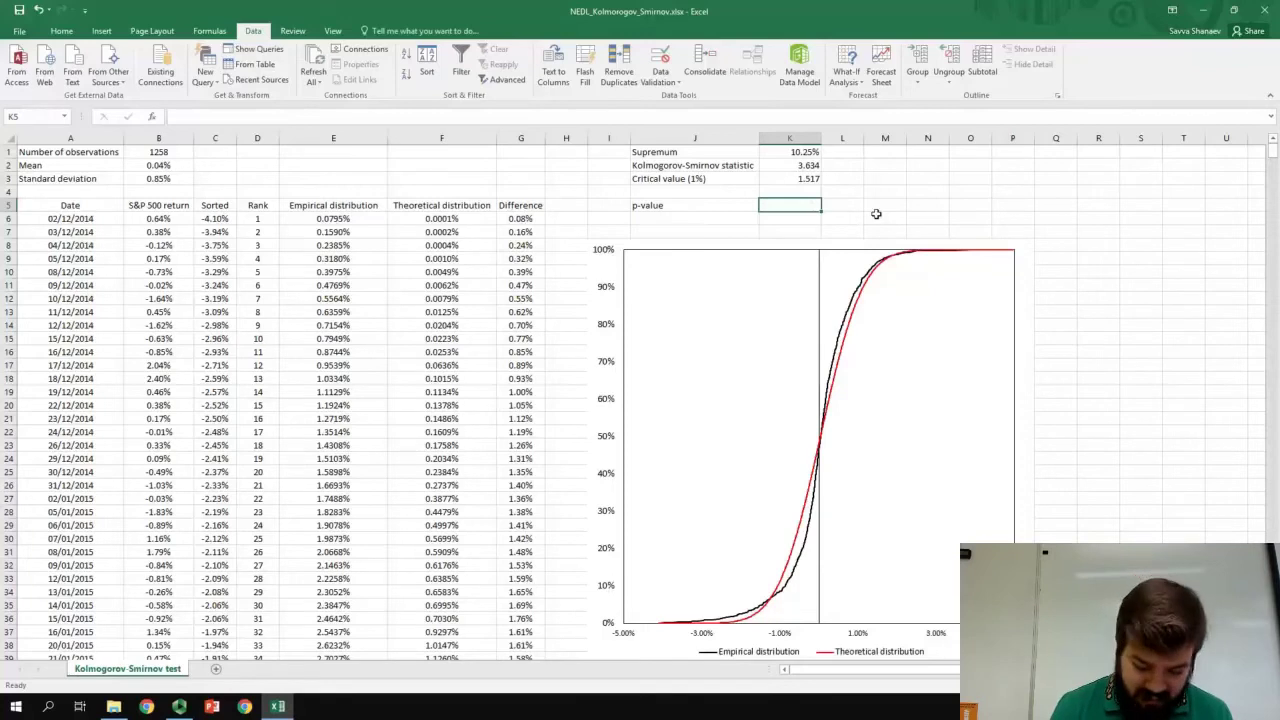
{"action": "type", "text": "=EXP("}
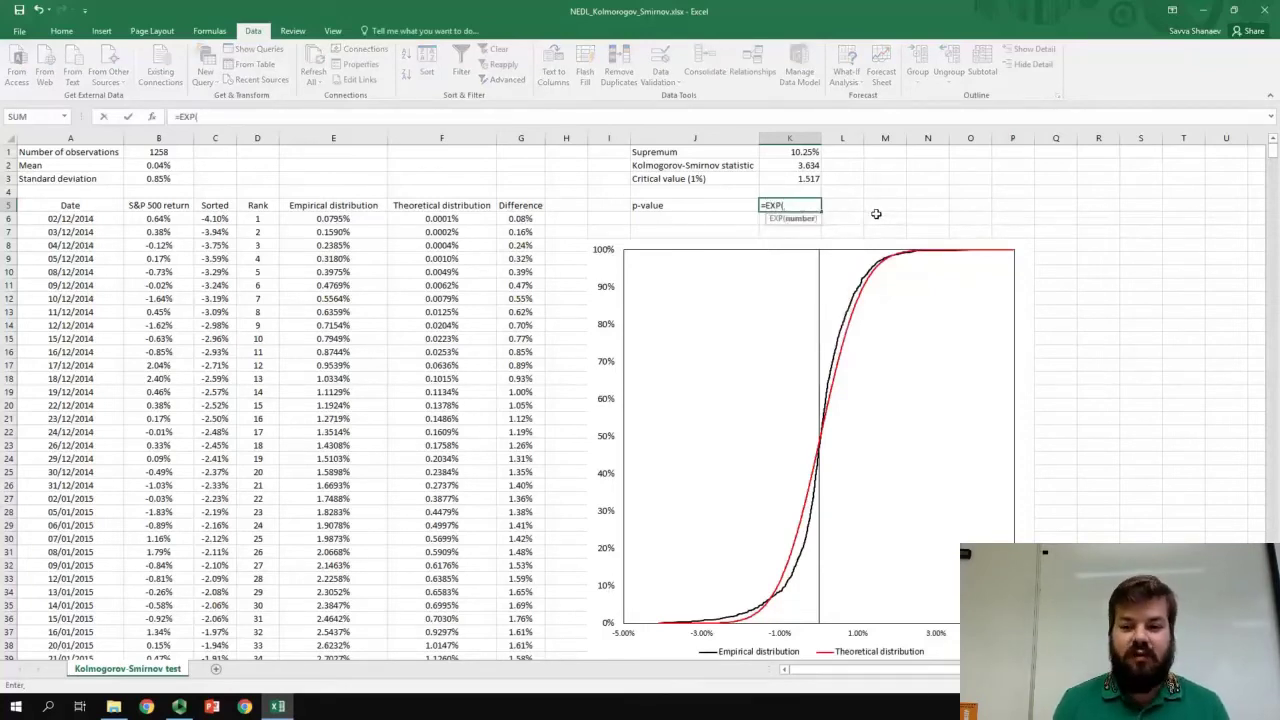
{"action": "type", "text": "-"}
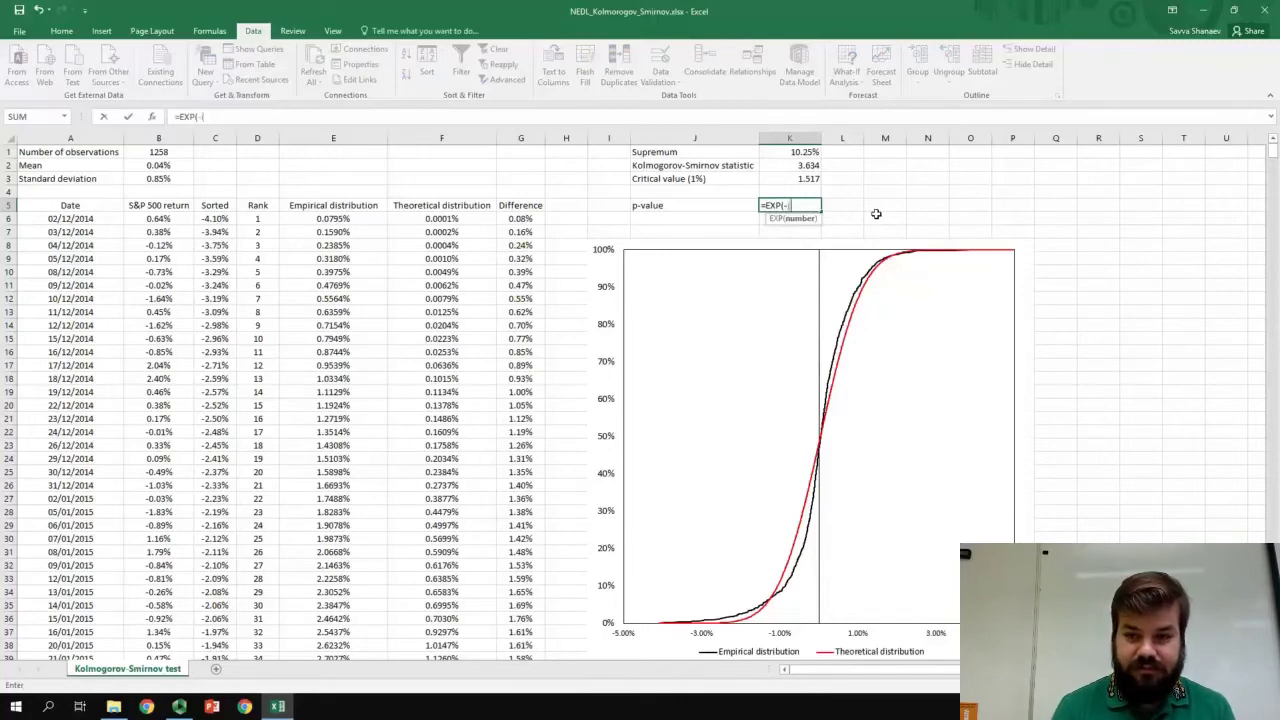
{"action": "type", "text": "(K"}
{"action": "key", "text": "BackSpace"}
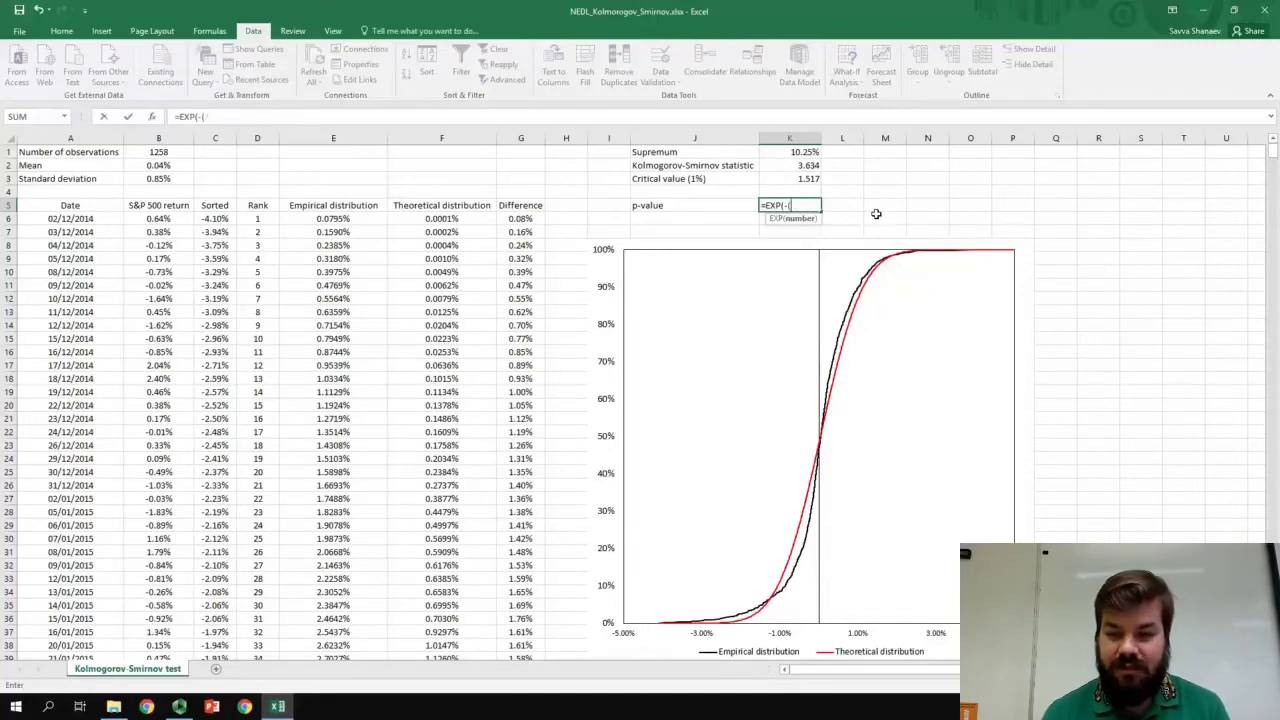
{"action": "left_click", "coordinate": [815, 152]}
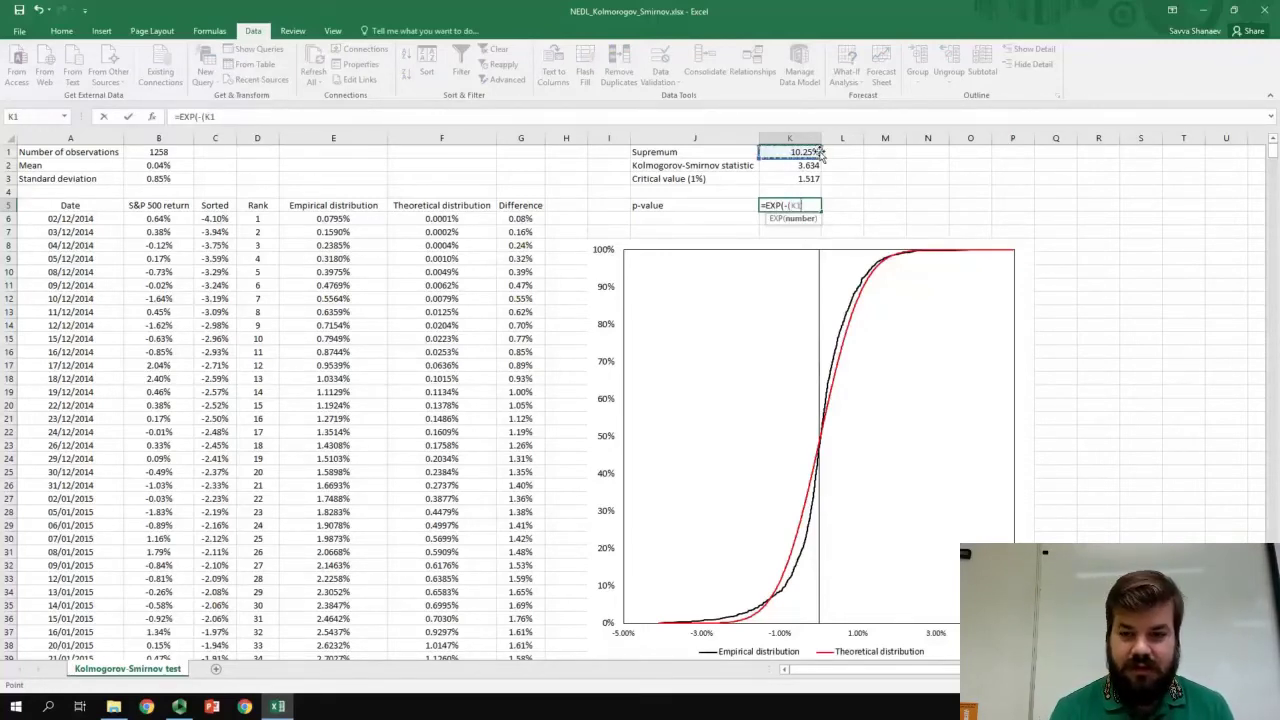
{"action": "type", "text": "^2)*"}
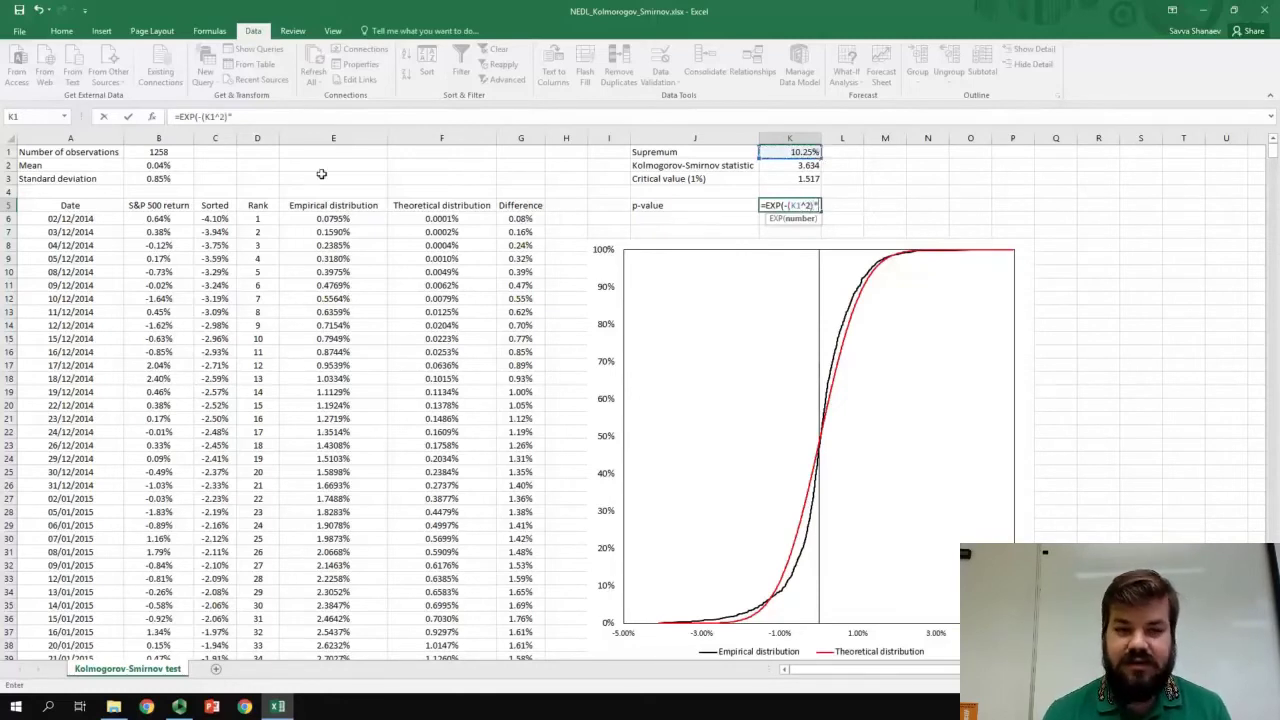
{"action": "left_click", "coordinate": [159, 151]}
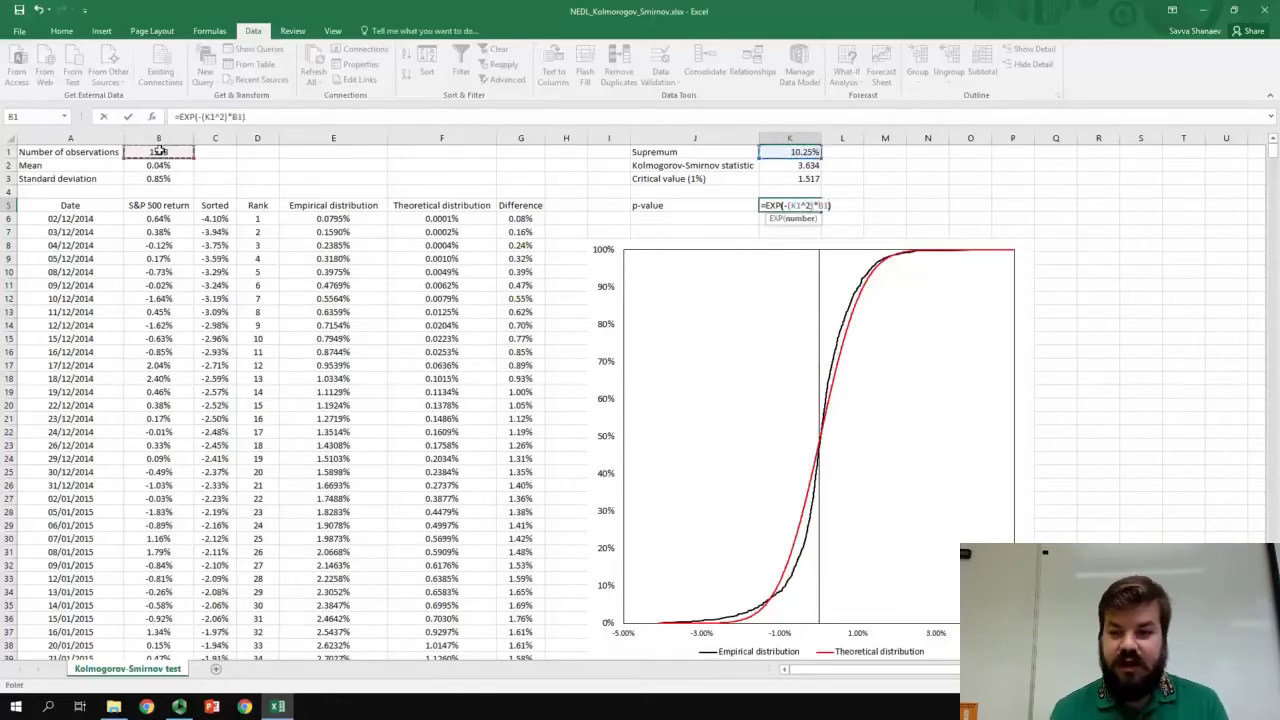
{"action": "type", "text": ")"}
{"action": "key", "text": "Return"}
{"action": "key", "text": "Up"}
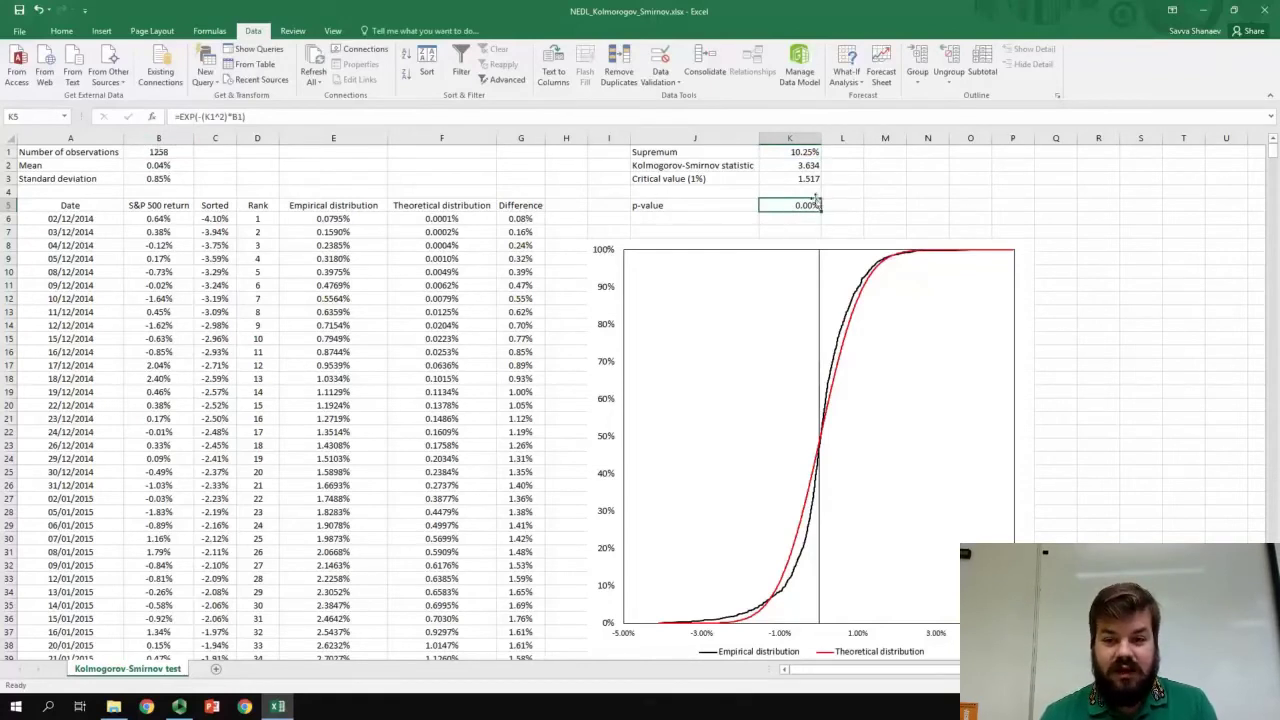
- Increase the p-value's percentage format in K5 to five decimal places
{"action": "left_click", "coordinate": [66, 32]}
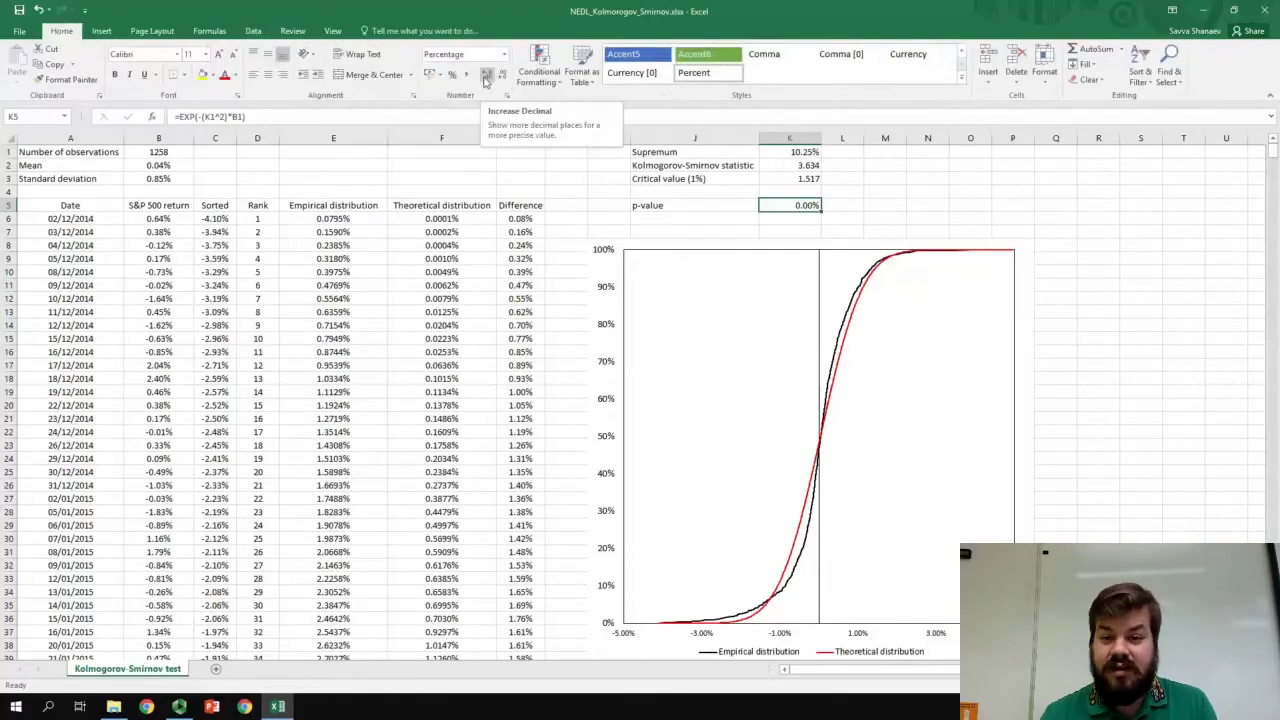
{"action": "left_click", "coordinate": [486, 78]}
{"action": "left_click", "coordinate": [486, 78]}
{"action": "left_click", "coordinate": [486, 78]}
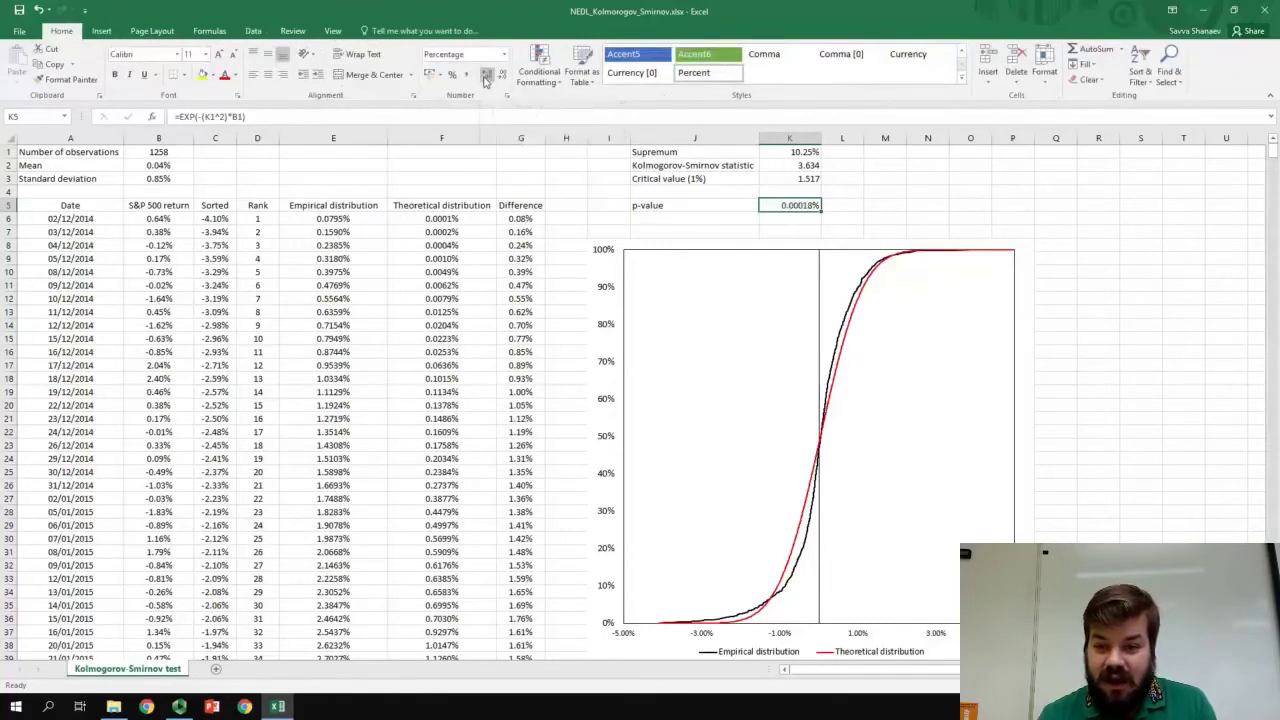